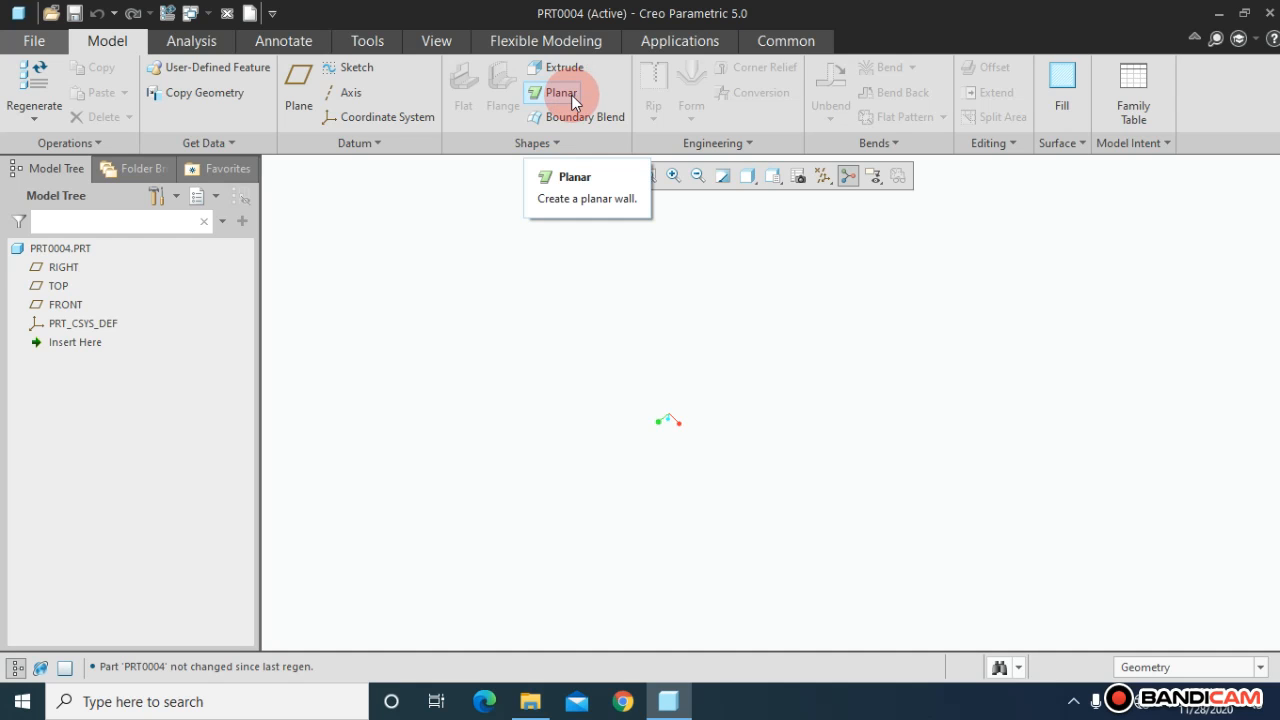
# Start a planar wall on the FRONT plane and sketch its profile as a center rectangle at the origin
pyautogui.click(571, 94)
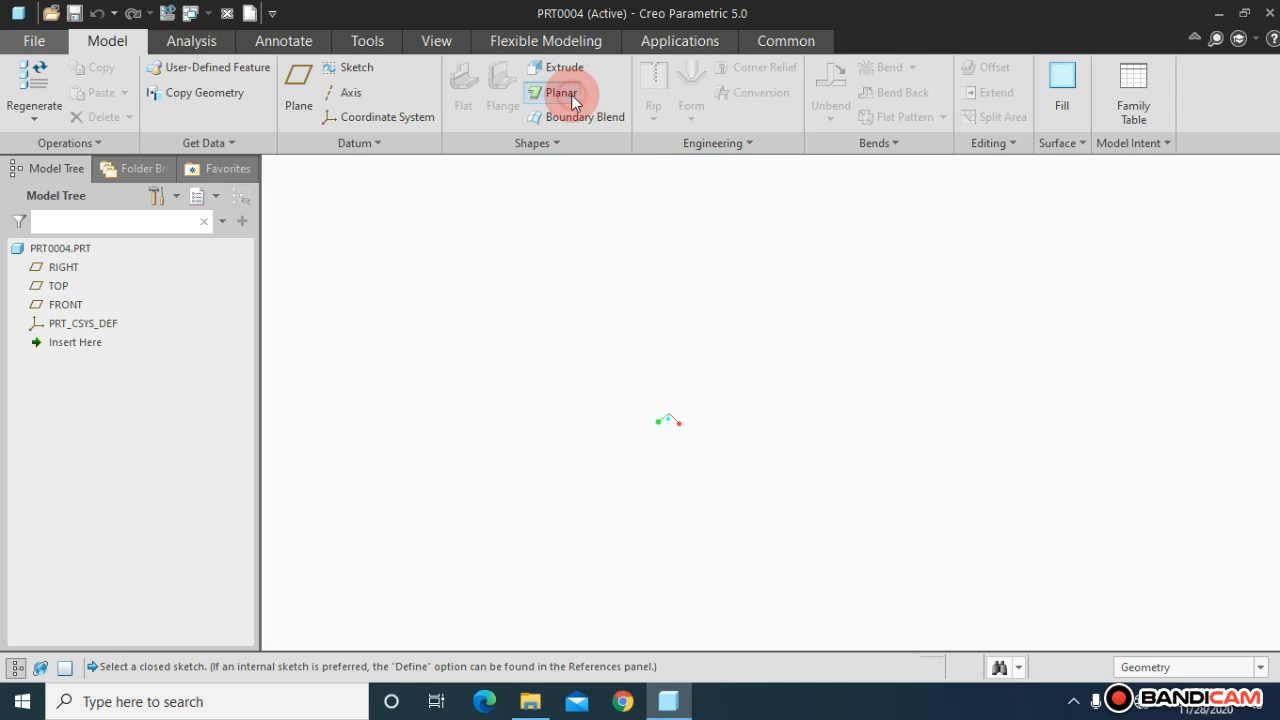
pyautogui.click(68, 306)
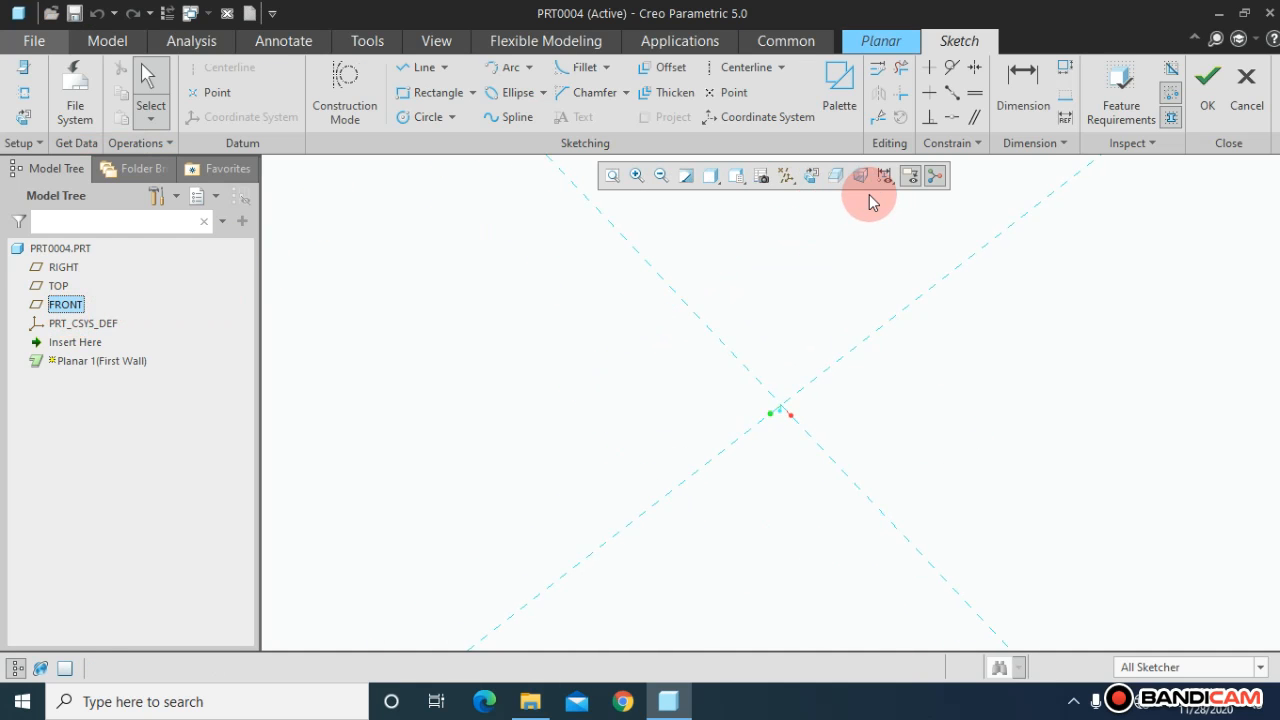
pyautogui.click(811, 177)
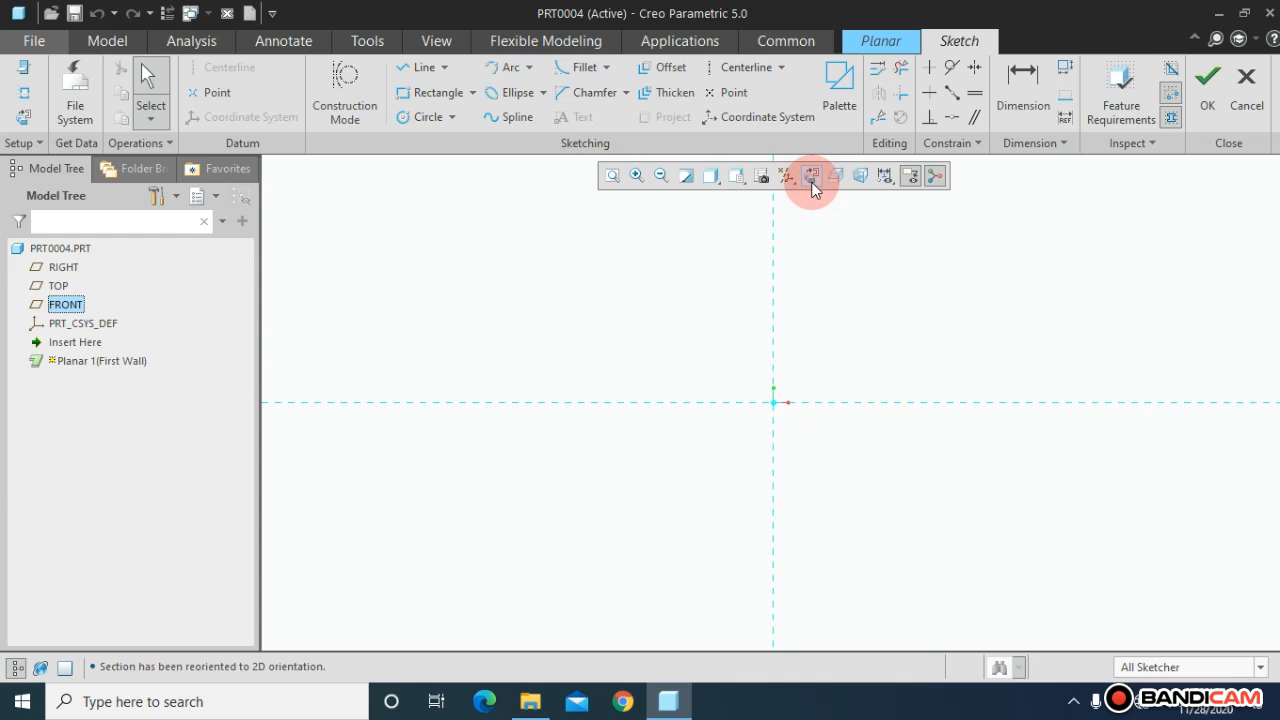
pyautogui.click(472, 92)
pyautogui.click(470, 156)
pyautogui.click(773, 402)
pyautogui.click(549, 292)
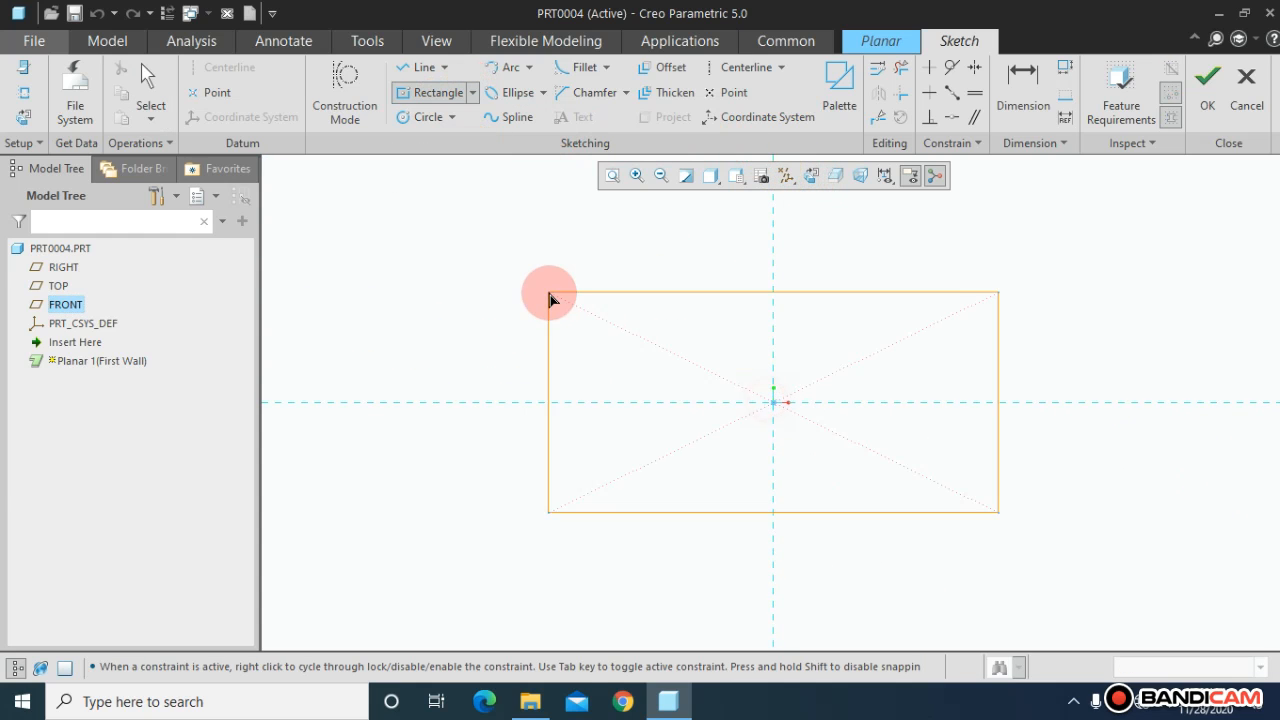
pyautogui.click(1207, 88)
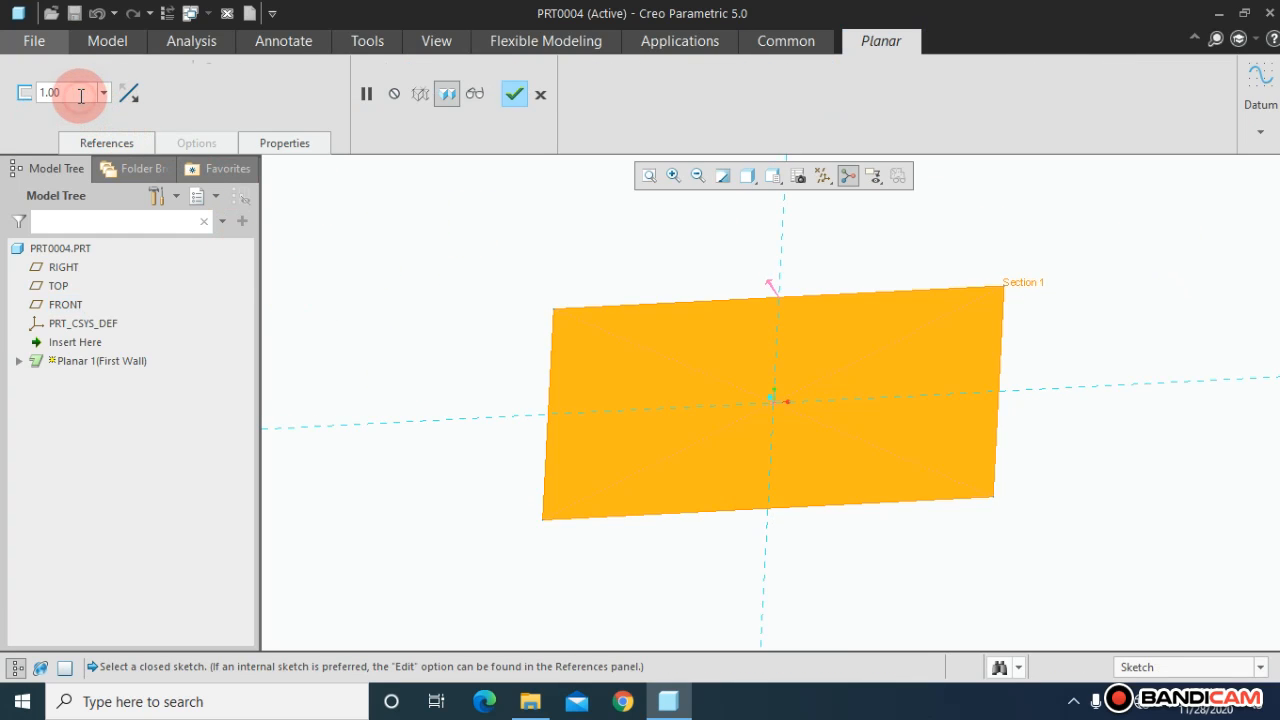
# Set the planar wall's thickness to 12 and complete the wall
pyautogui.write('12')
pyautogui.press('Return')
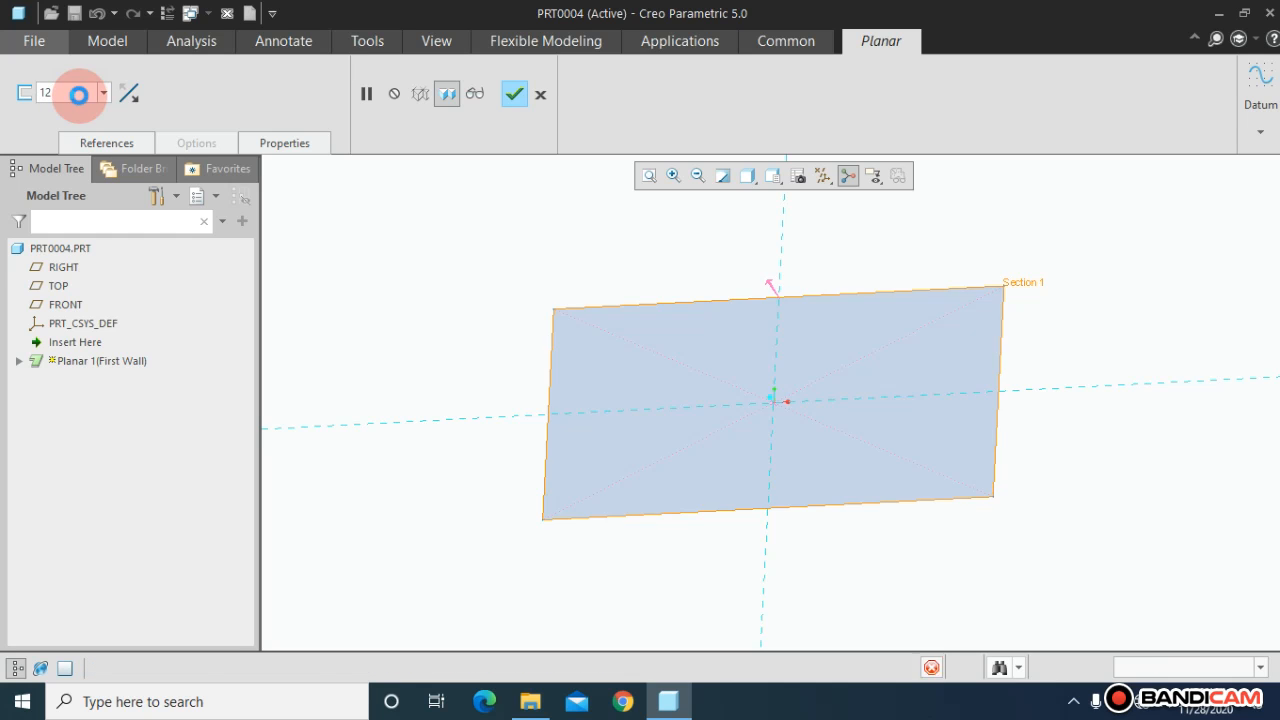
pyautogui.click(516, 95)
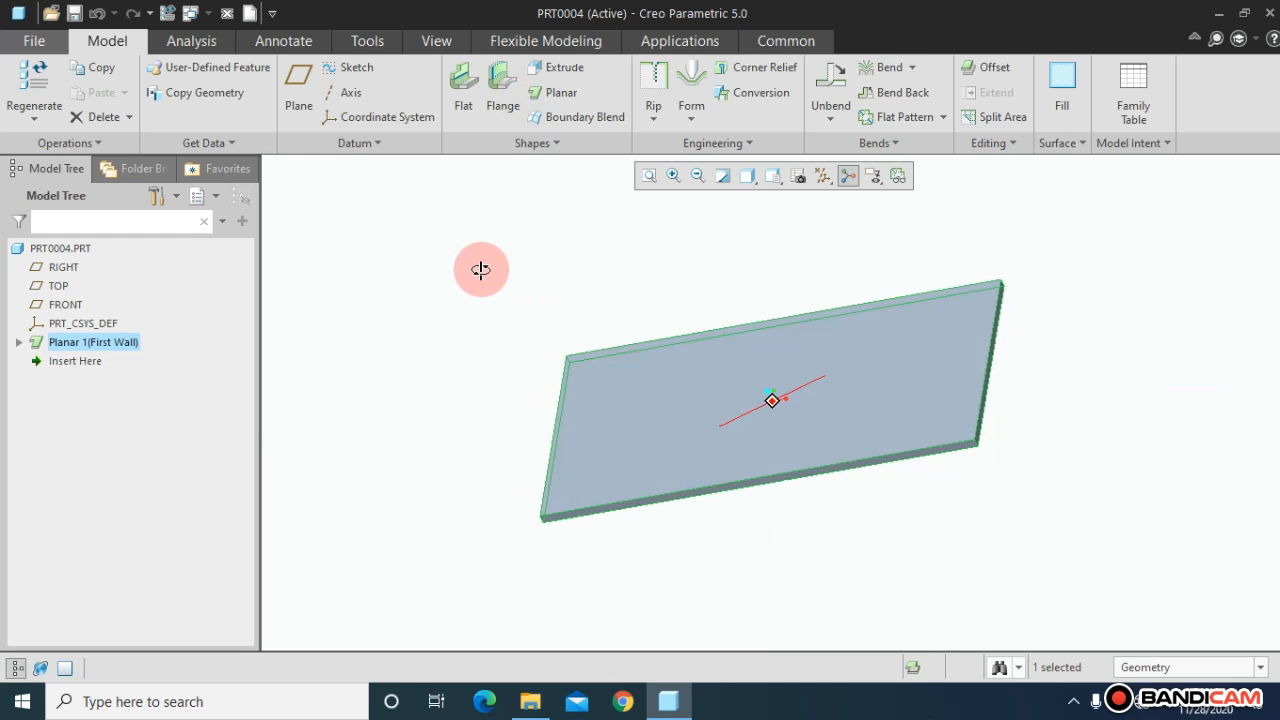
# Start a flat wall attached to a long edge of the planar wall
pyautogui.click(648, 176)
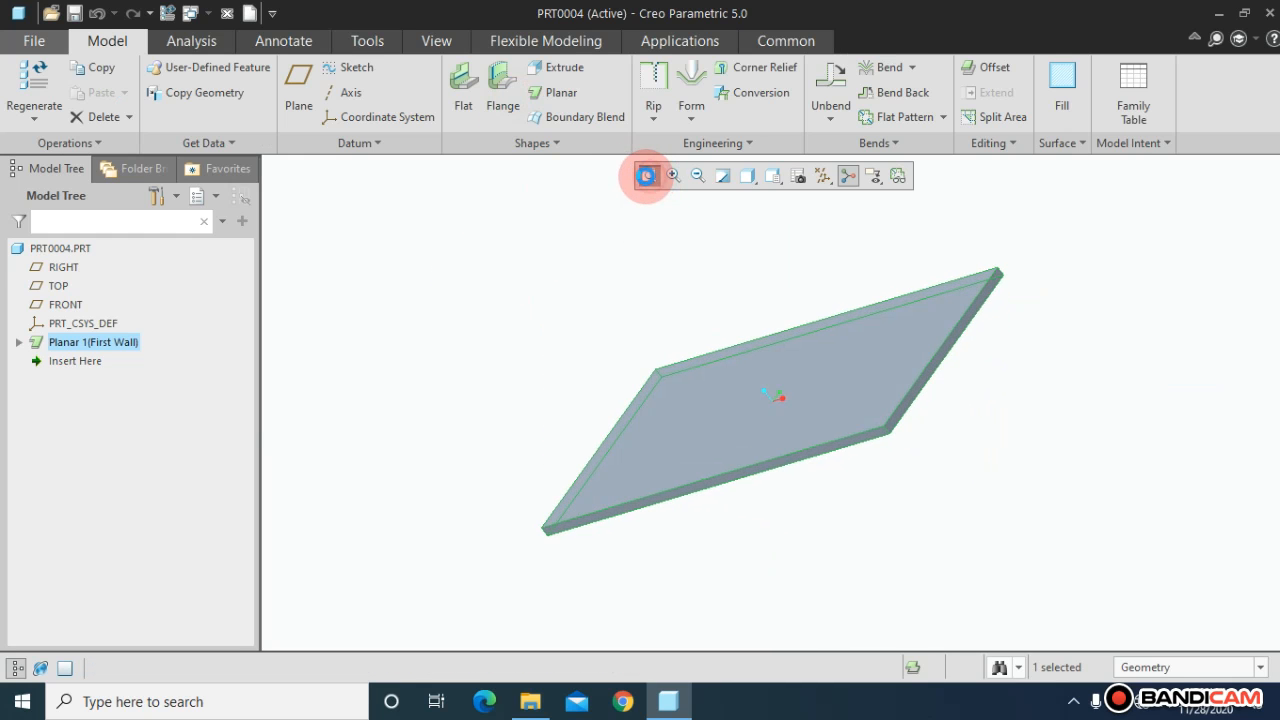
pyautogui.moveTo(559, 322); pyautogui.dragTo(517, 350, button='middle')
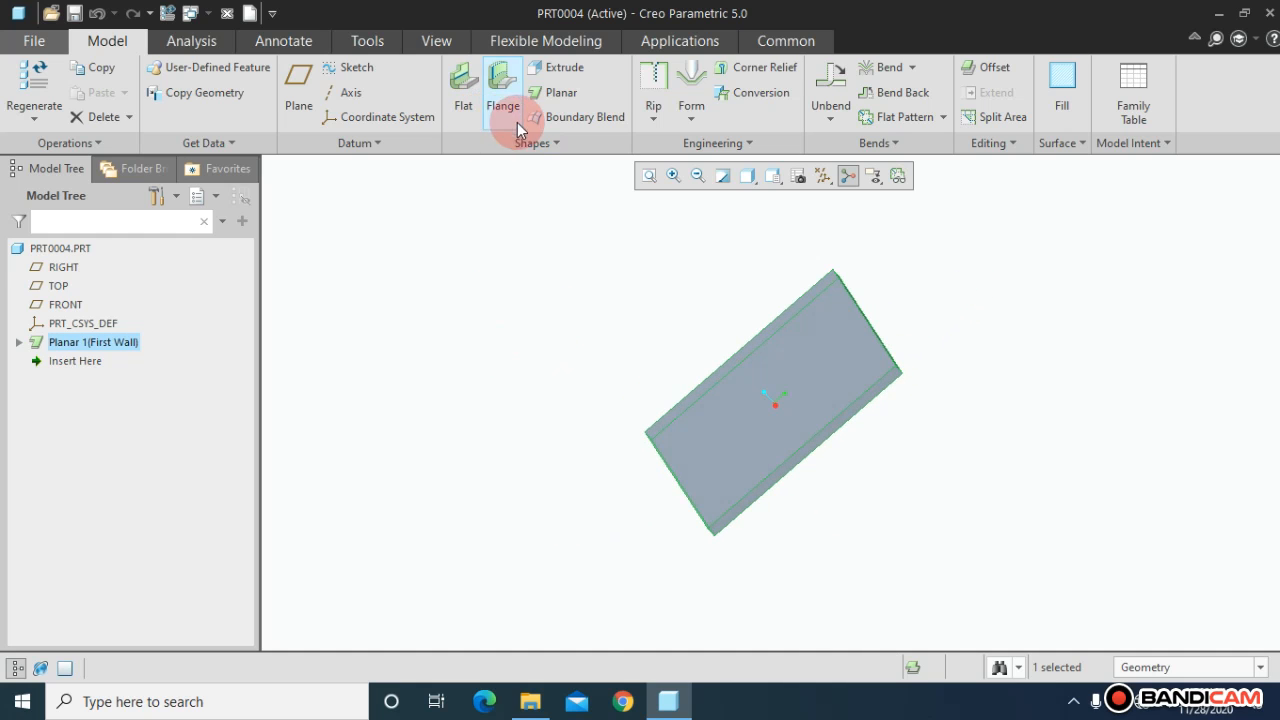
pyautogui.moveTo(611, 332); pyautogui.dragTo(586, 345, button='middle')
pyautogui.click(467, 100)
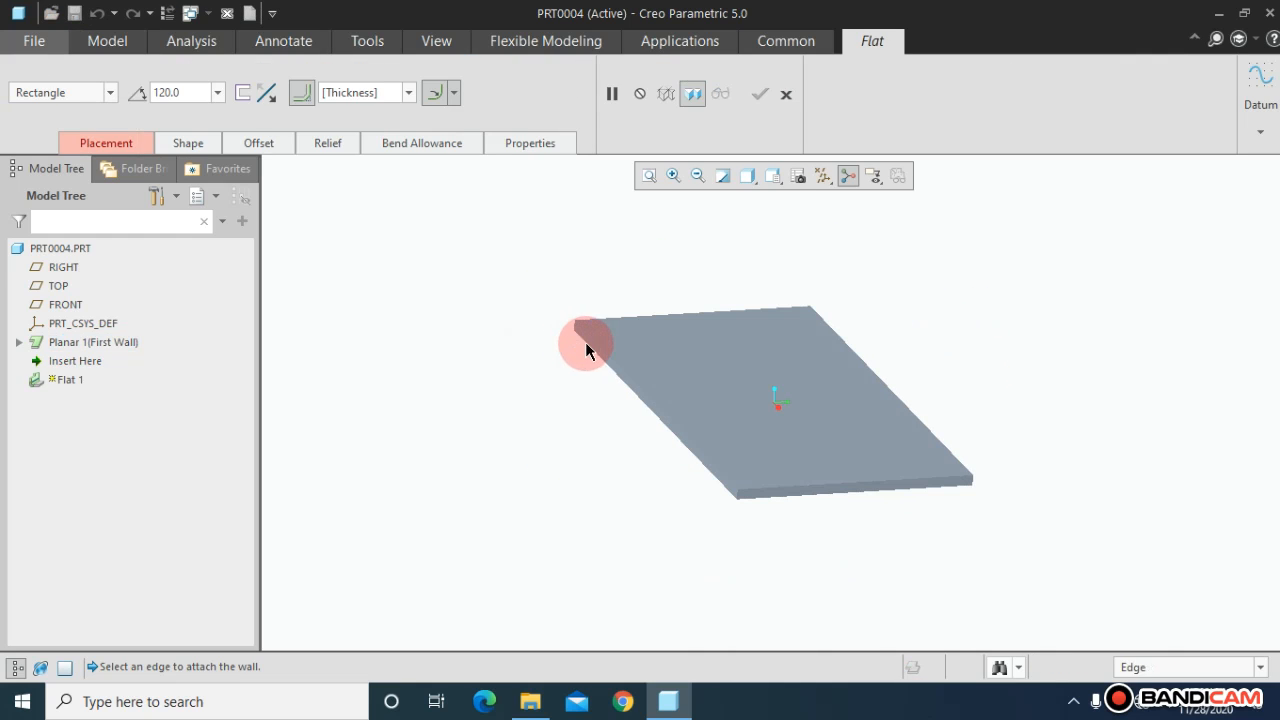
pyautogui.click(603, 368)
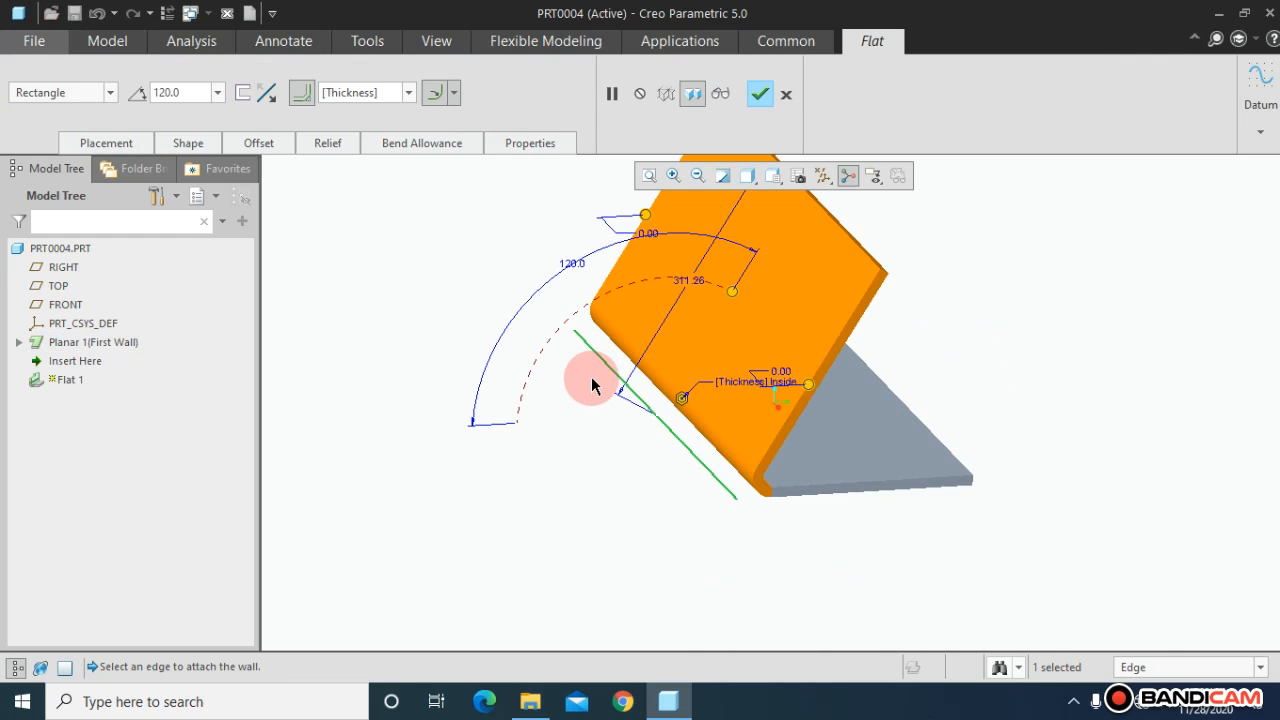
pyautogui.moveTo(672, 290); pyautogui.dragTo(966, 434, button='middle')
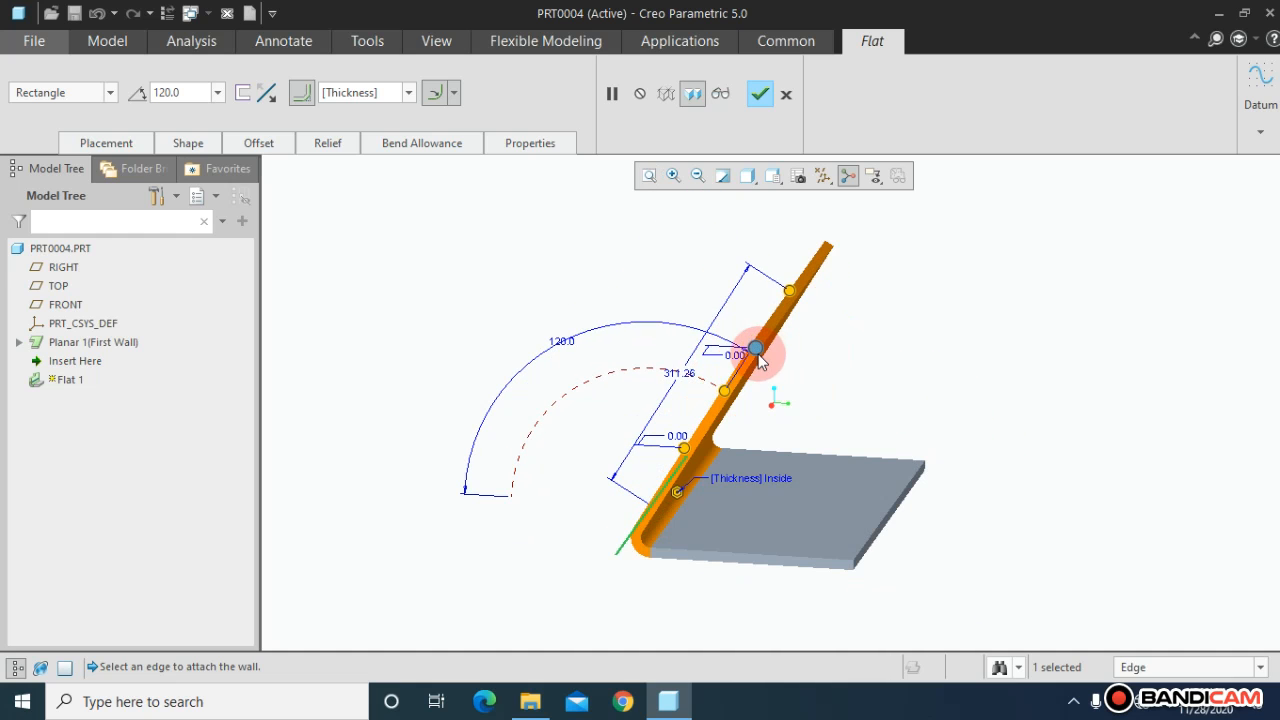
# Try a side offset of about 105 and the Trapezoid, L and T shapes on the flat wall, and return it to Rectangle
pyautogui.moveTo(661, 308); pyautogui.dragTo(620, 290)
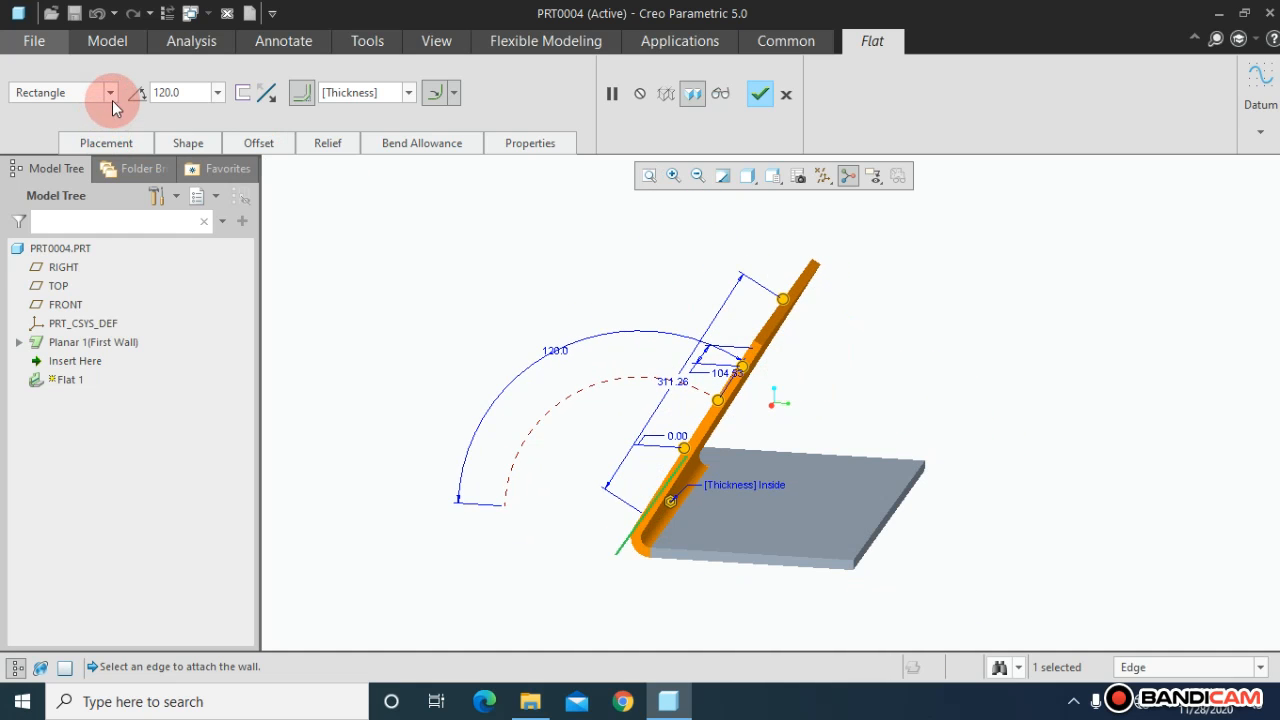
pyautogui.click(111, 94)
pyautogui.click(107, 93)
pyautogui.click(107, 93)
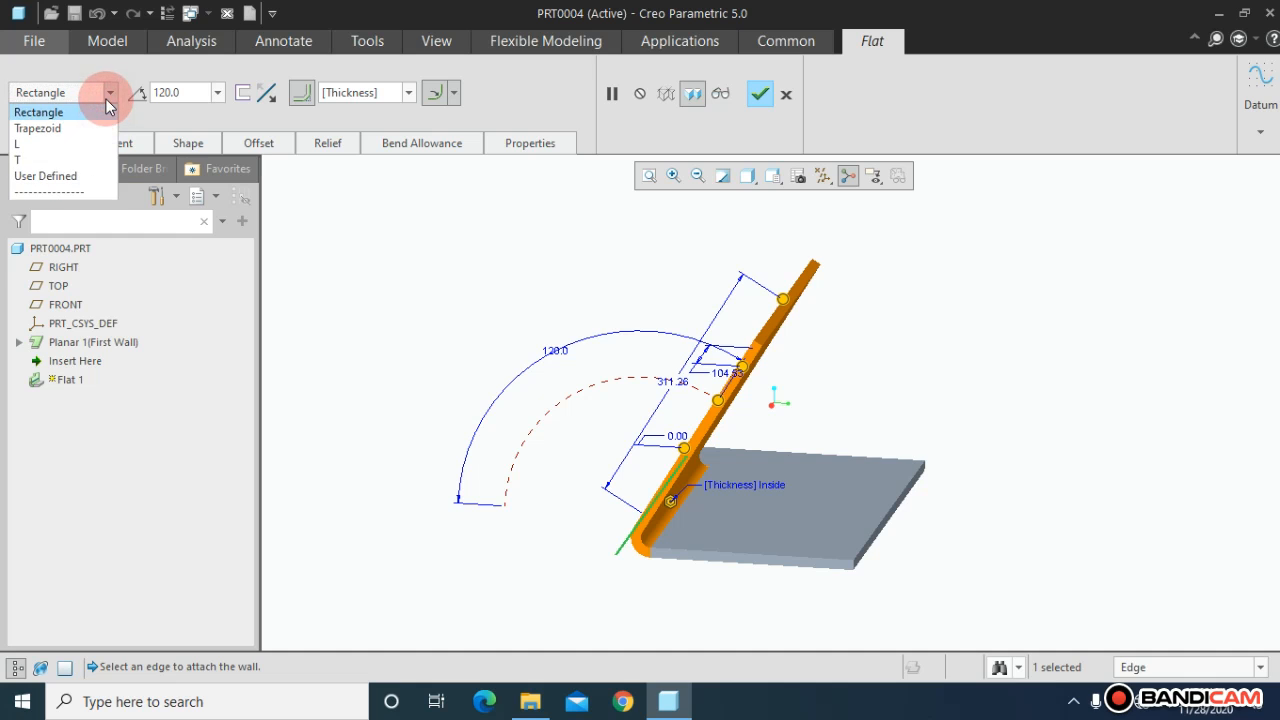
pyautogui.click(109, 129)
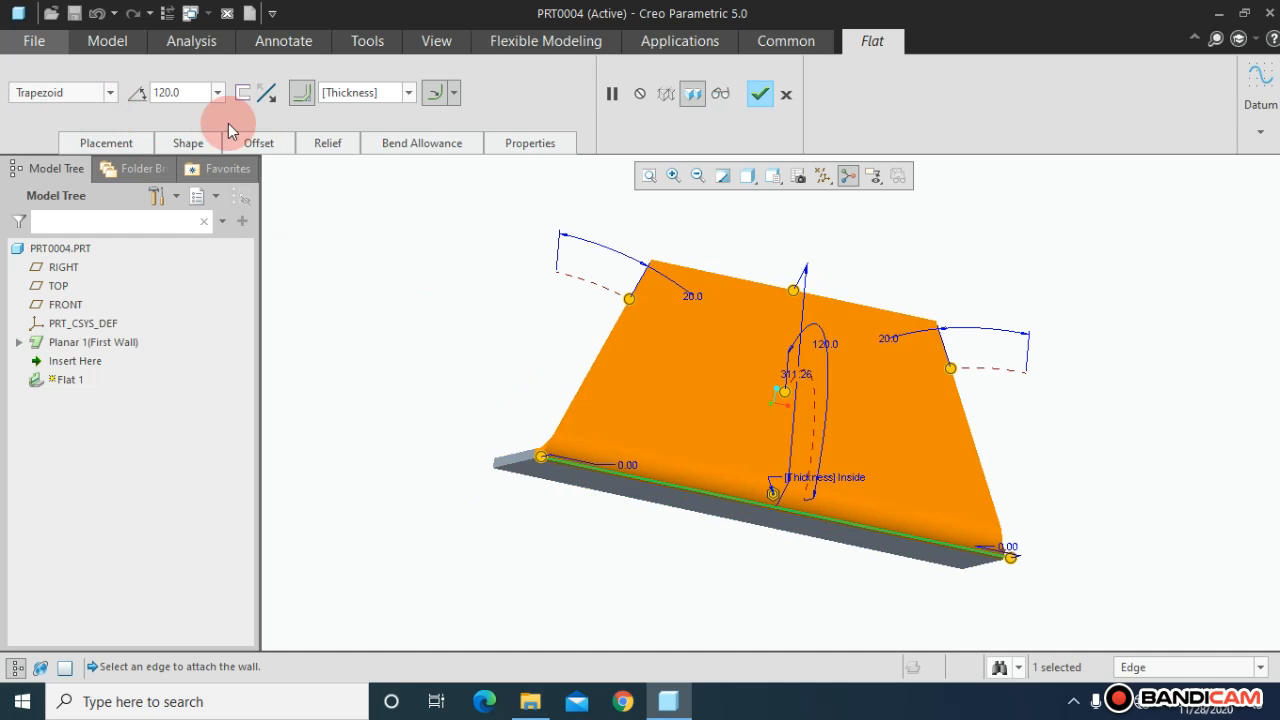
pyautogui.click(110, 93)
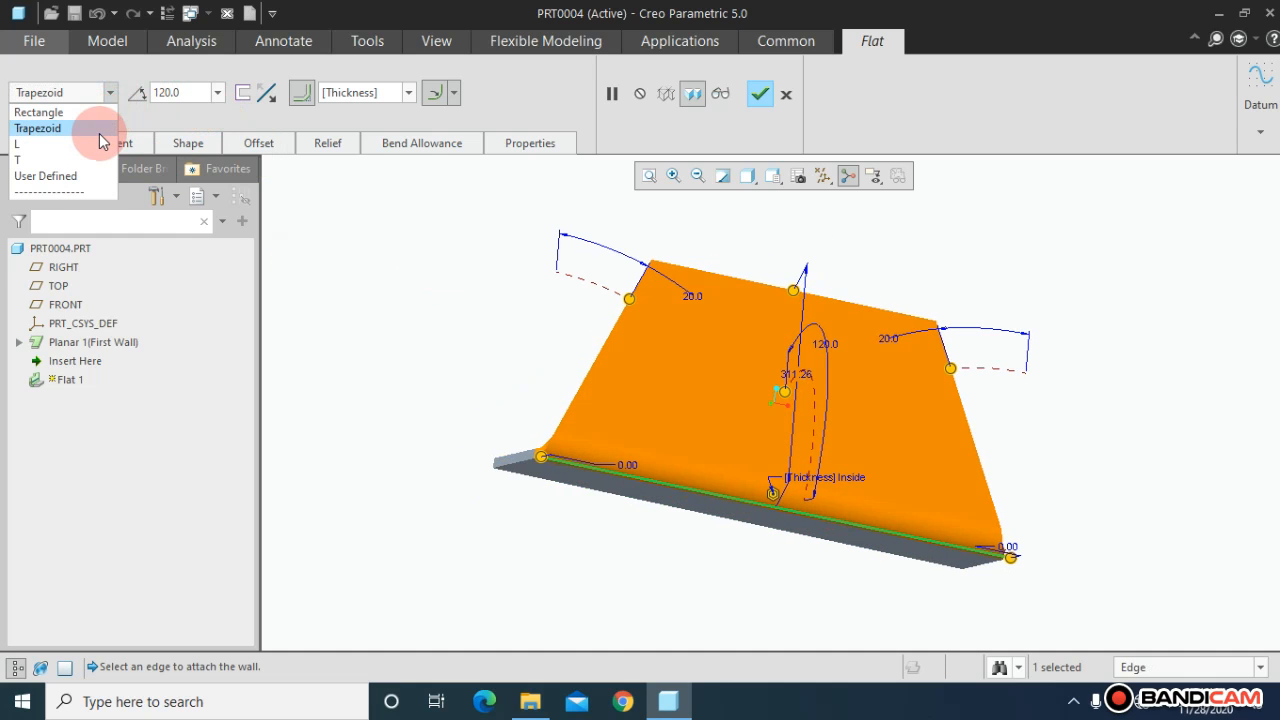
pyautogui.click(100, 143)
pyautogui.click(110, 93)
pyautogui.click(90, 160)
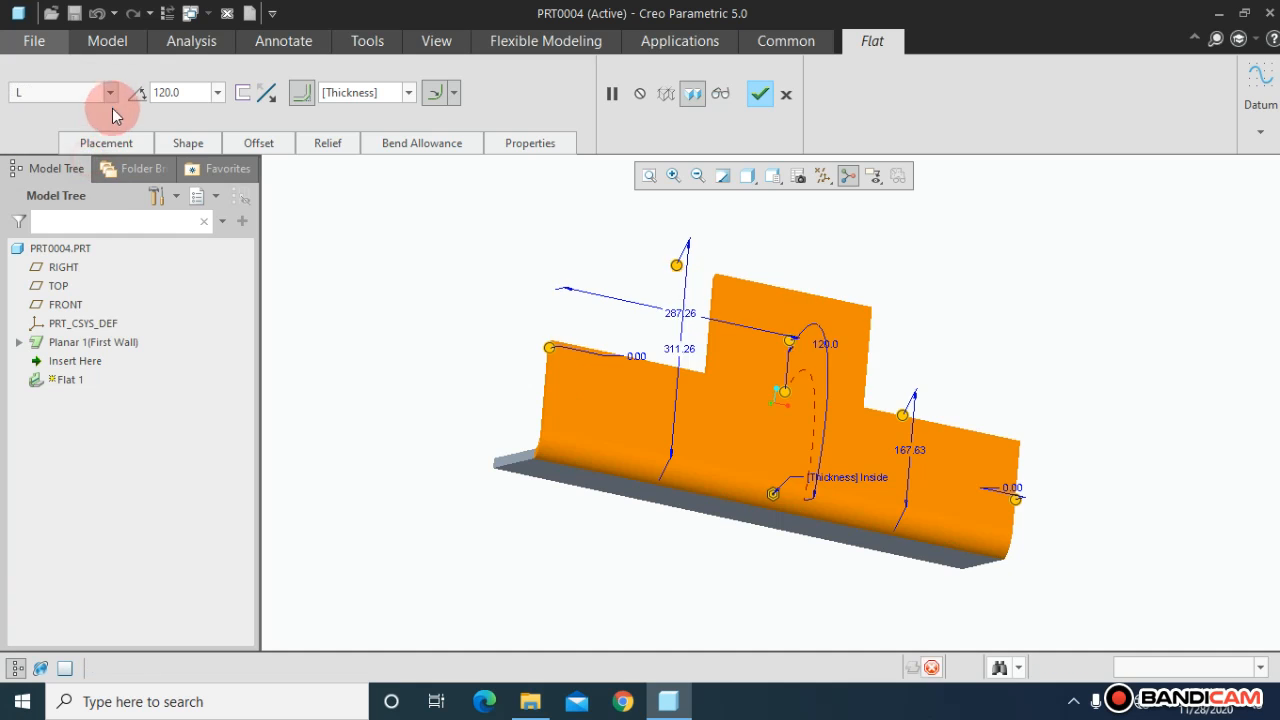
pyautogui.click(110, 93)
pyautogui.click(103, 114)
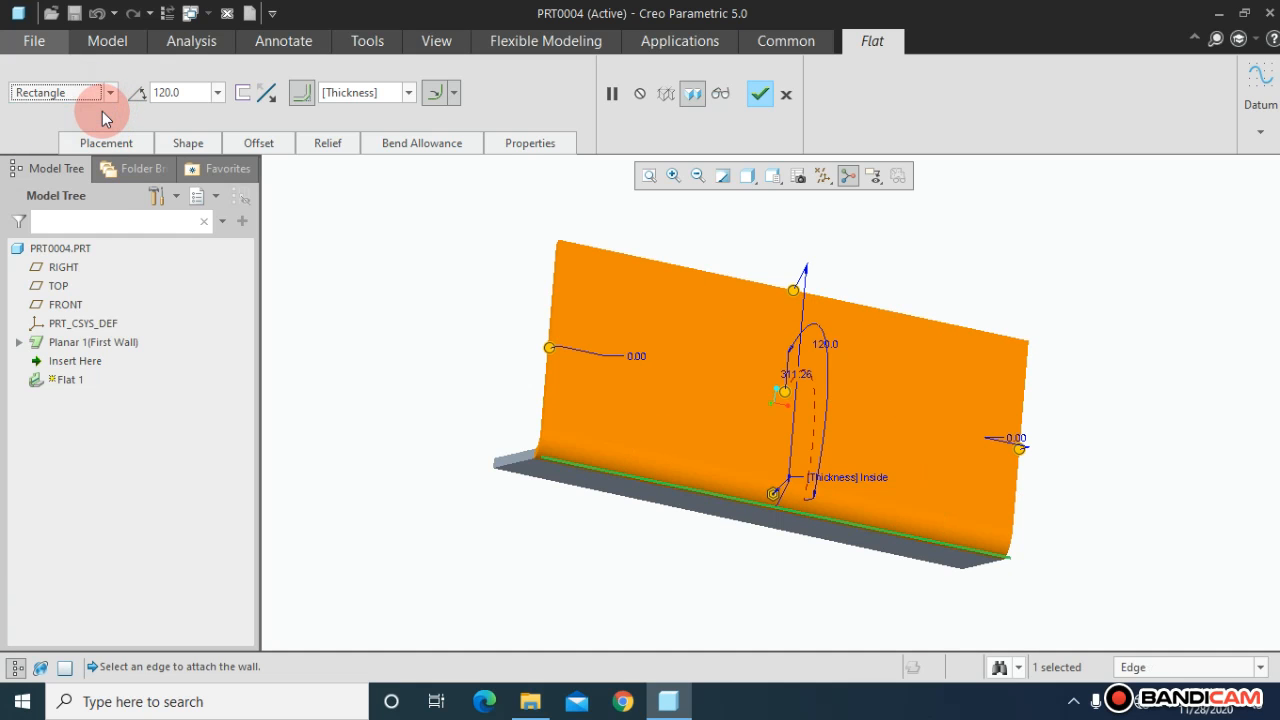
# Reshape the flat wall to a bend angle of 98, a height of about 282 and side insets of about 131 and 91
pyautogui.moveTo(380, 300); pyautogui.dragTo(578, 415, button='middle')
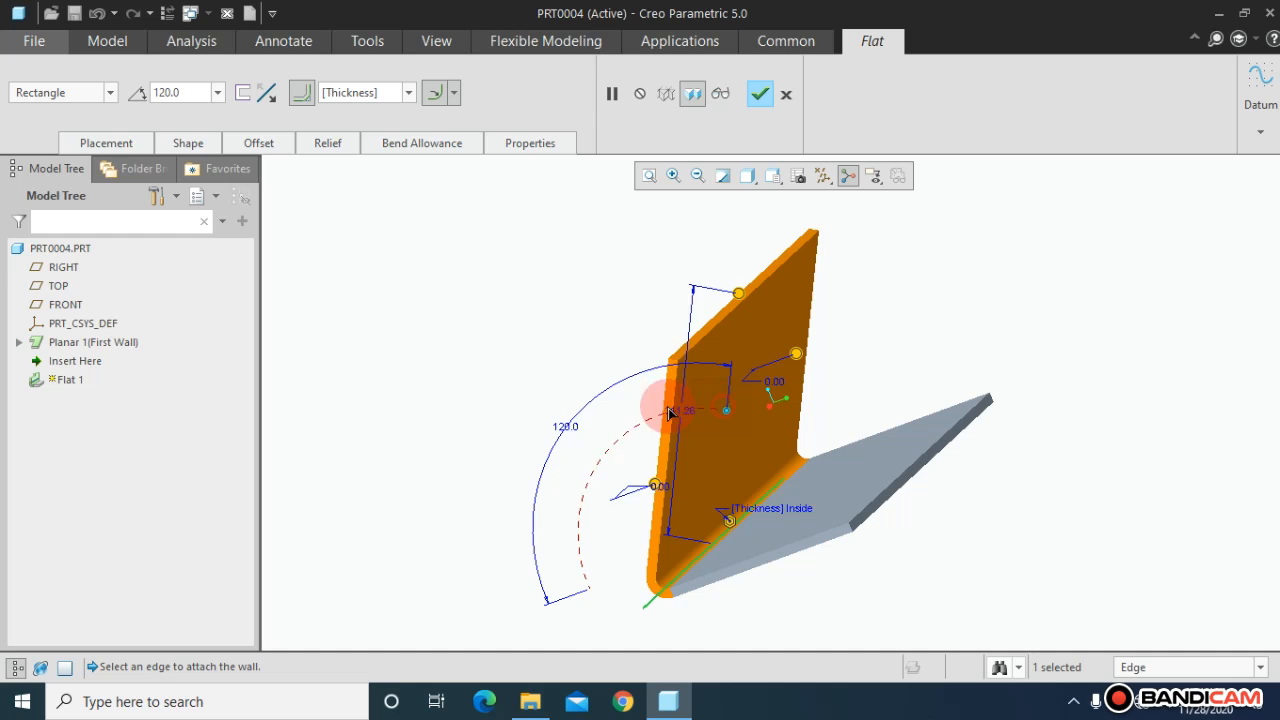
pyautogui.moveTo(670, 412); pyautogui.dragTo(525, 383)
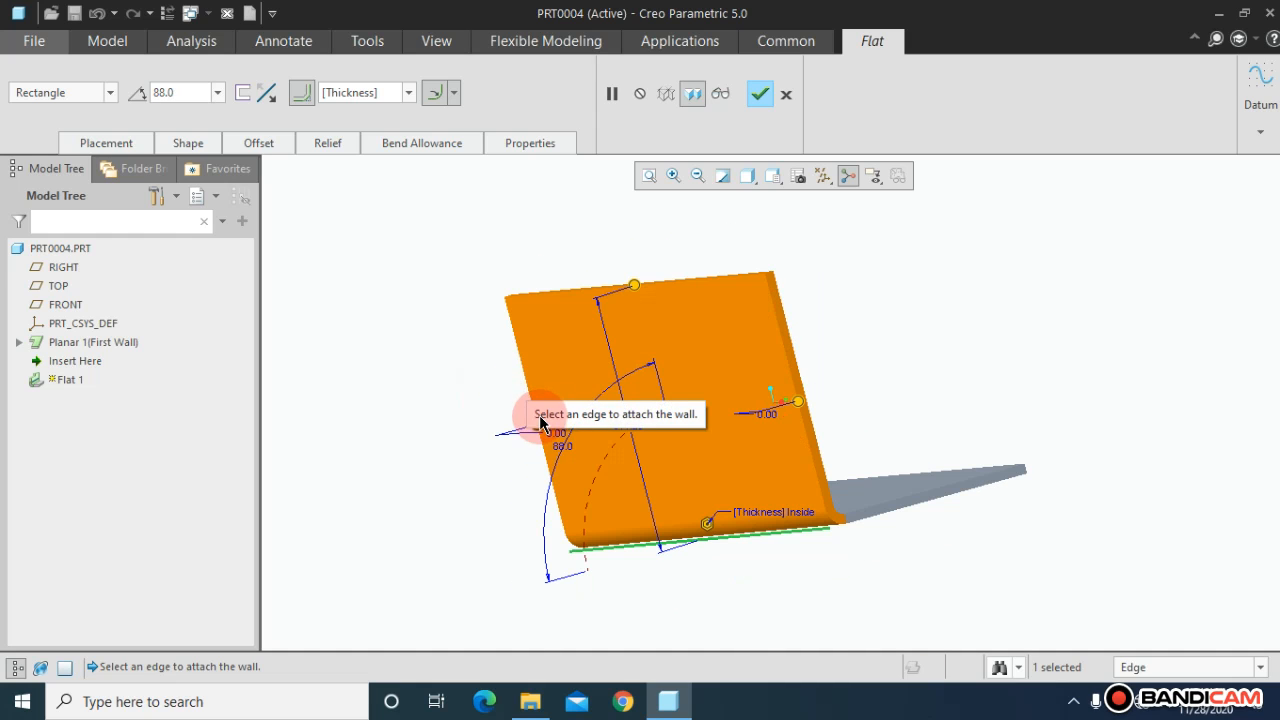
pyautogui.moveTo(538, 428); pyautogui.dragTo(597, 420)
pyautogui.moveTo(797, 403); pyautogui.dragTo(757, 405)
pyautogui.moveTo(645, 288); pyautogui.dragTo(851, 383)
pyautogui.moveTo(851, 383); pyautogui.dragTo(995, 447, button='middle')
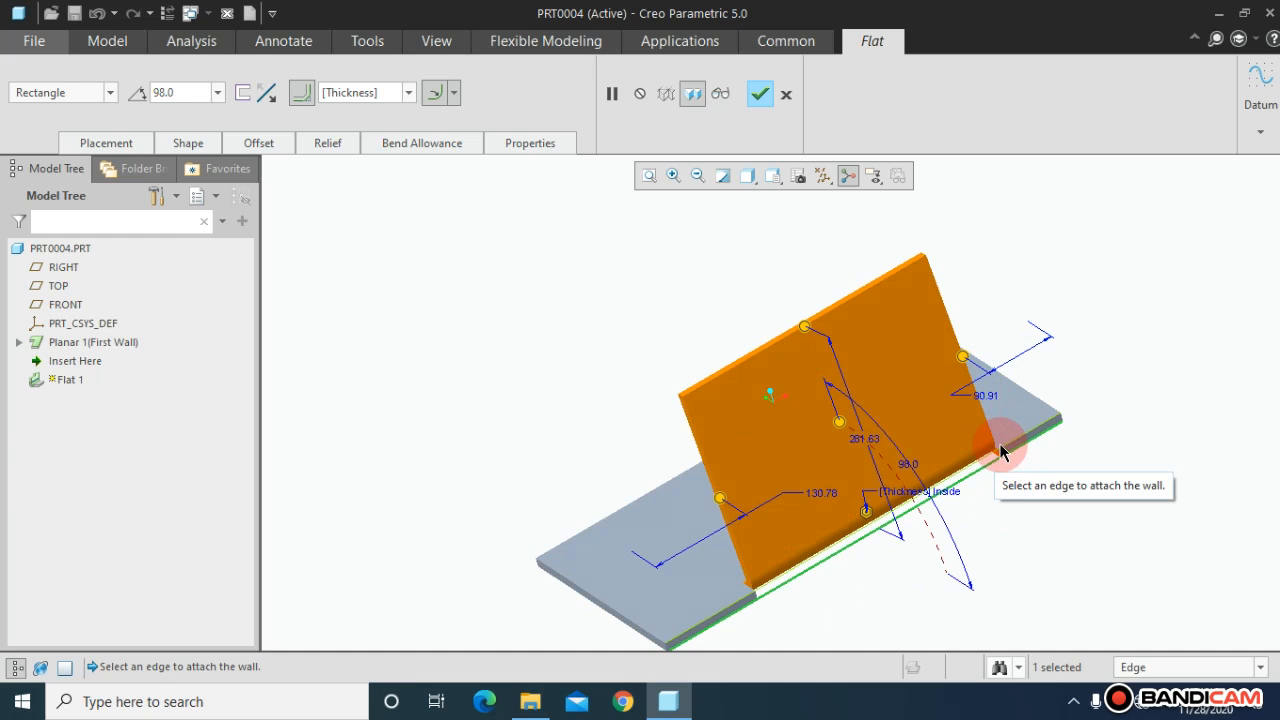
# Set the flat wall's relief type to Rectangular with a relief width of 120
pyautogui.click(330, 142)
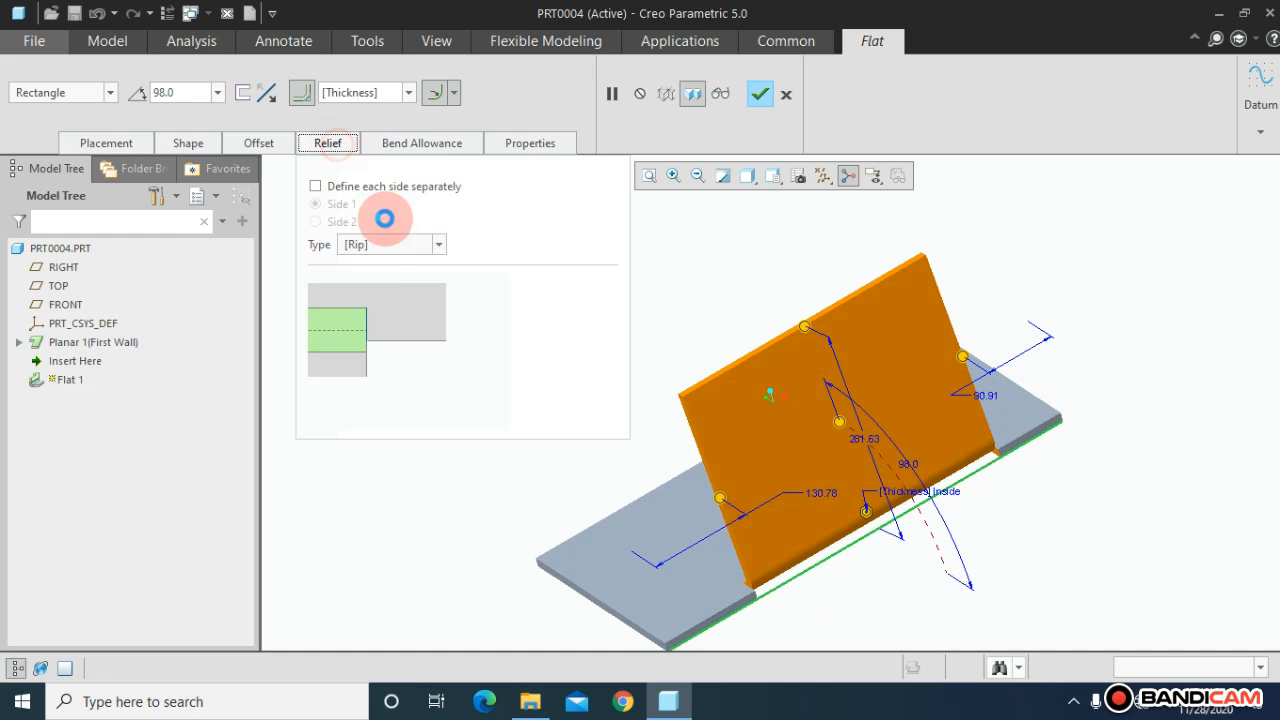
pyautogui.click(443, 249)
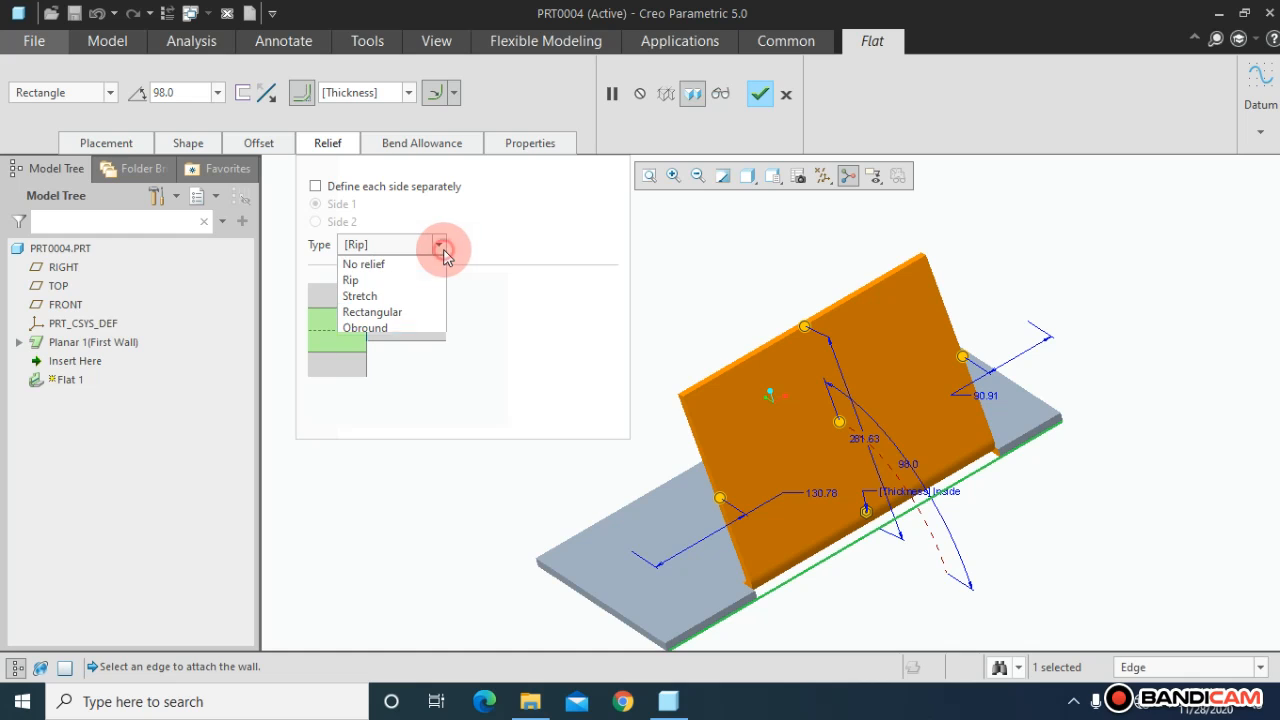
pyautogui.click(428, 316)
pyautogui.click(569, 413)
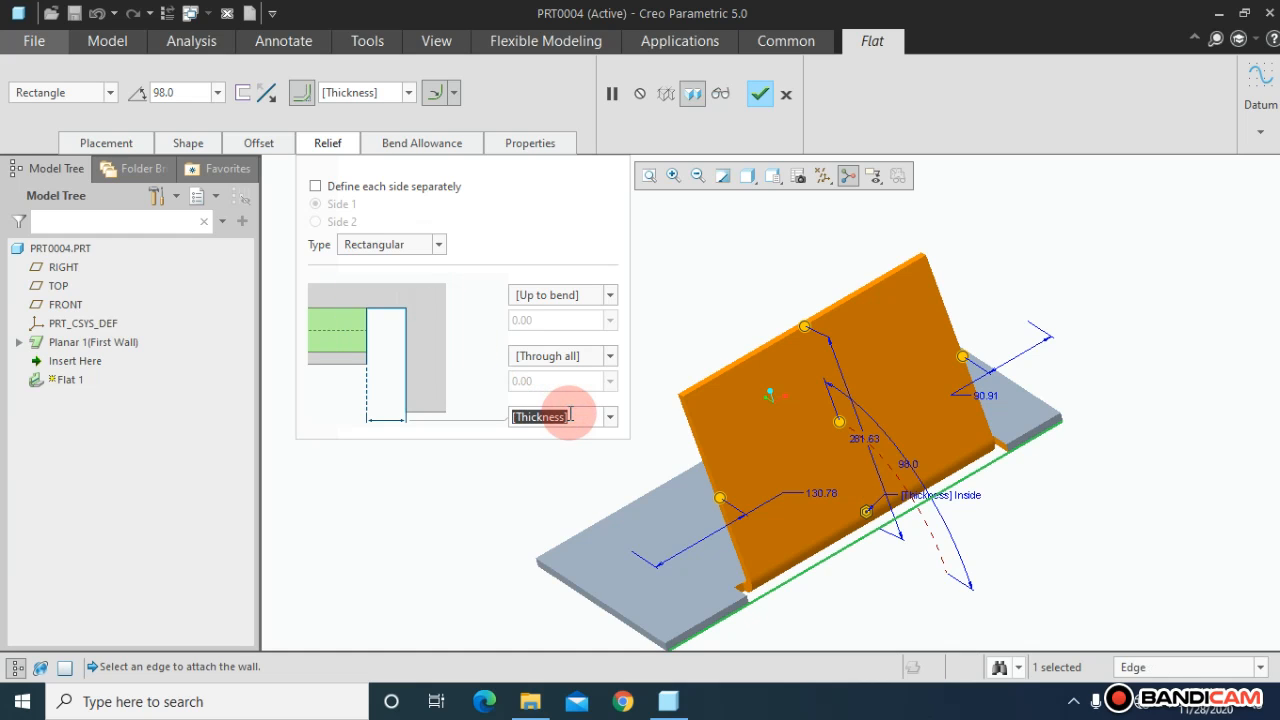
pyautogui.write('120')
pyautogui.press('Return')
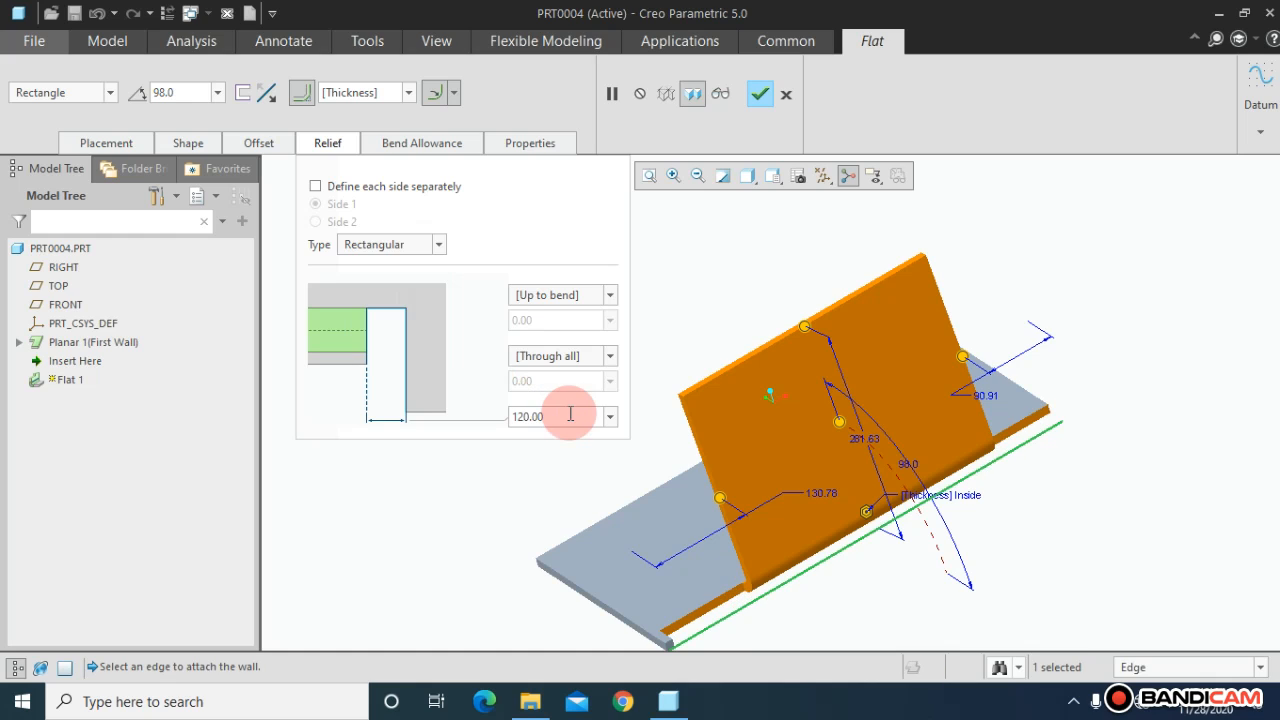
# Increase the rectangular relief width to 129 and finally to 1234
pyautogui.click(563, 408)
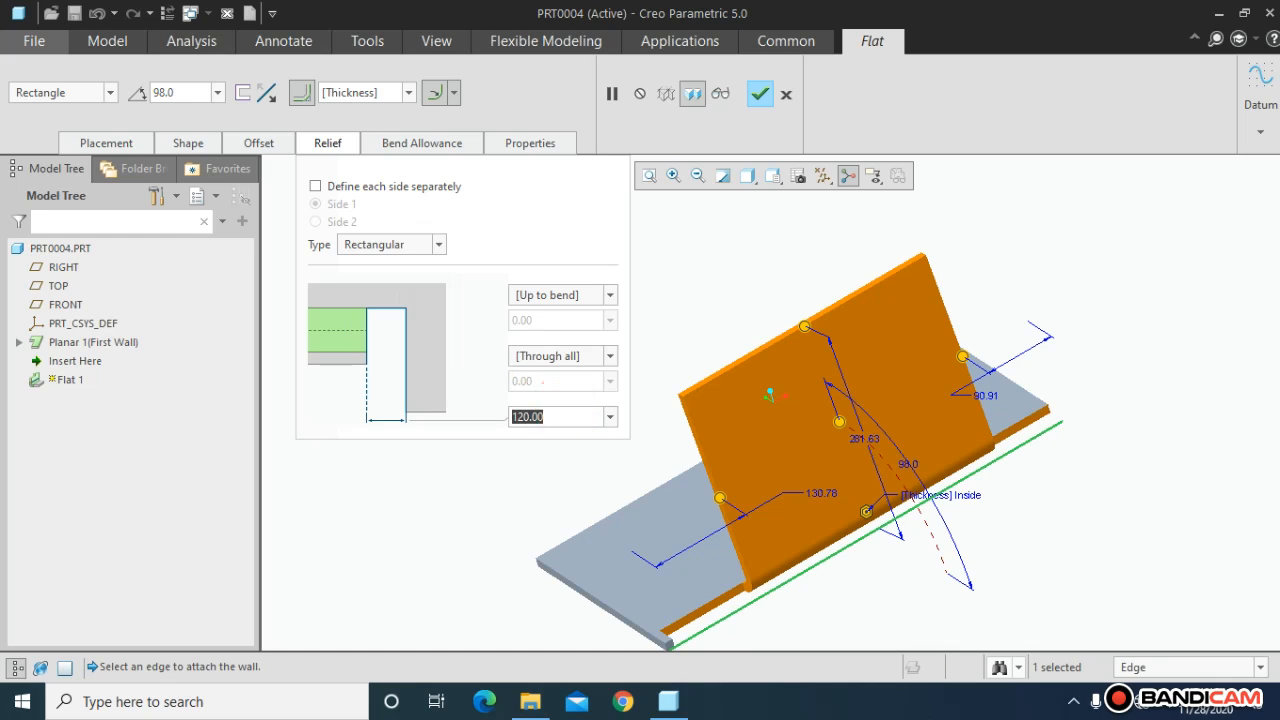
pyautogui.write('129')
pyautogui.press('Return')
pyautogui.click(563, 408)
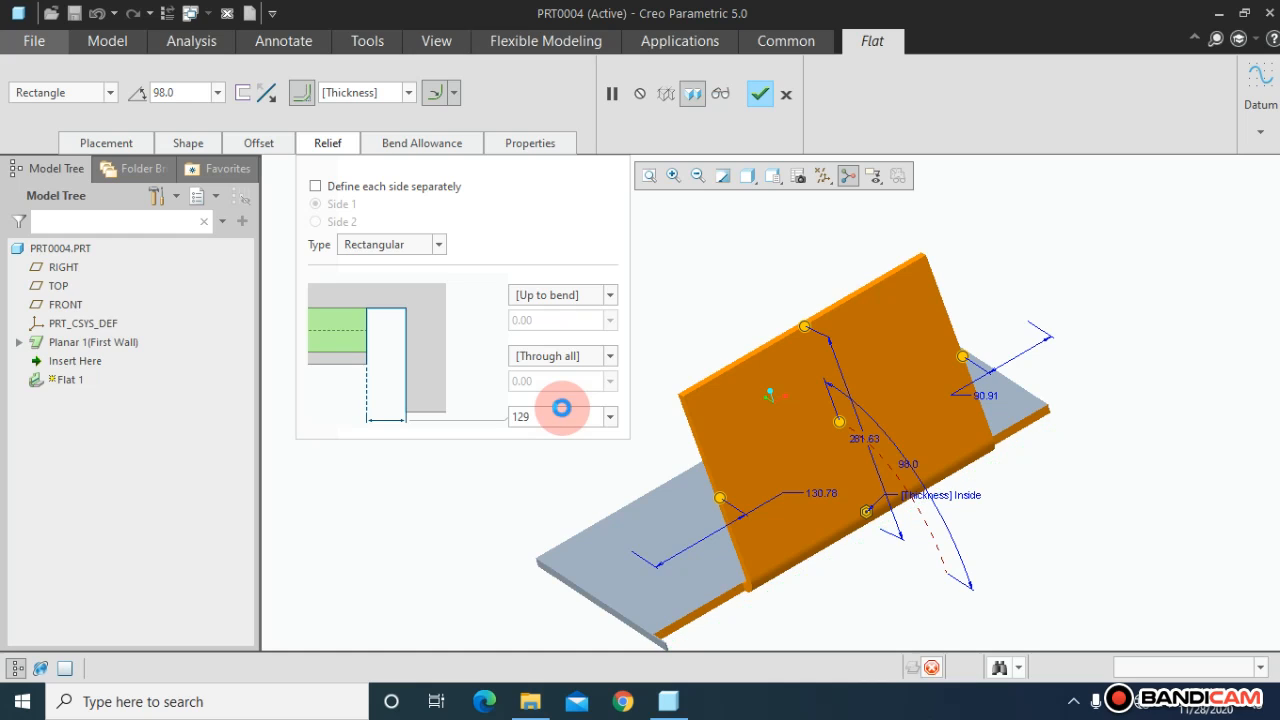
pyautogui.write('1')
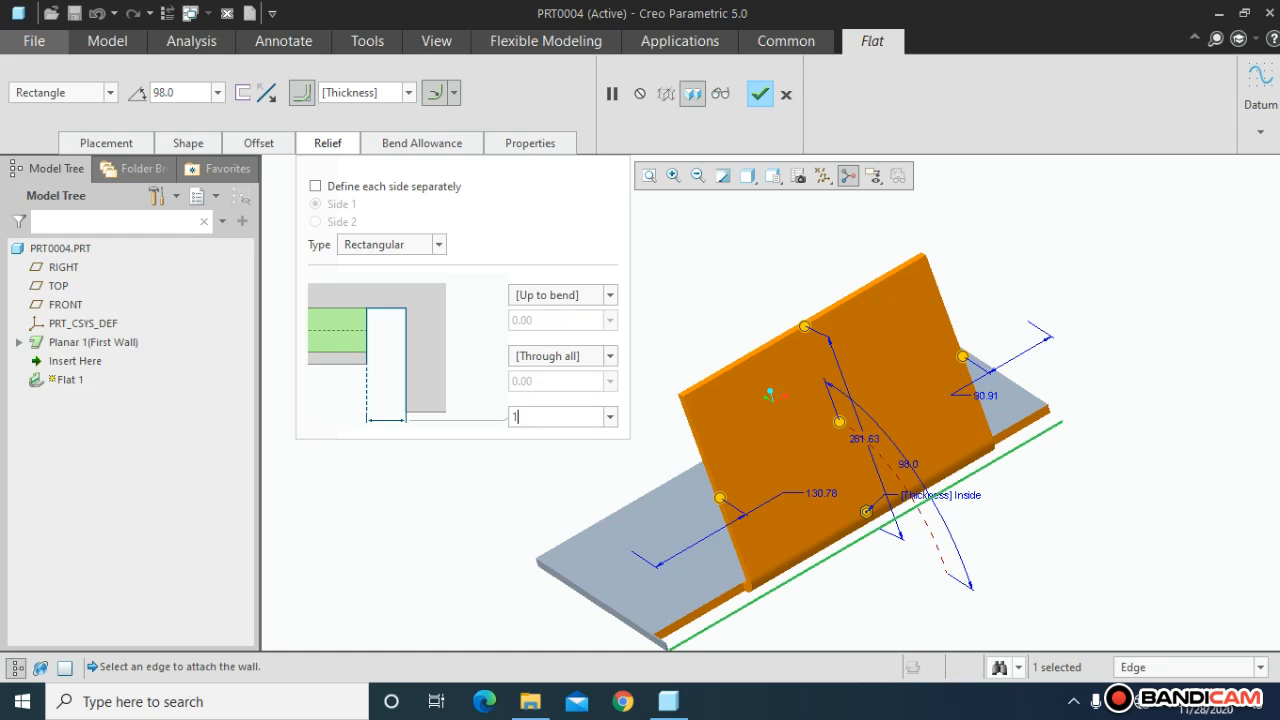
pyautogui.write('234')
pyautogui.press('Return')
pyautogui.click(558, 414)
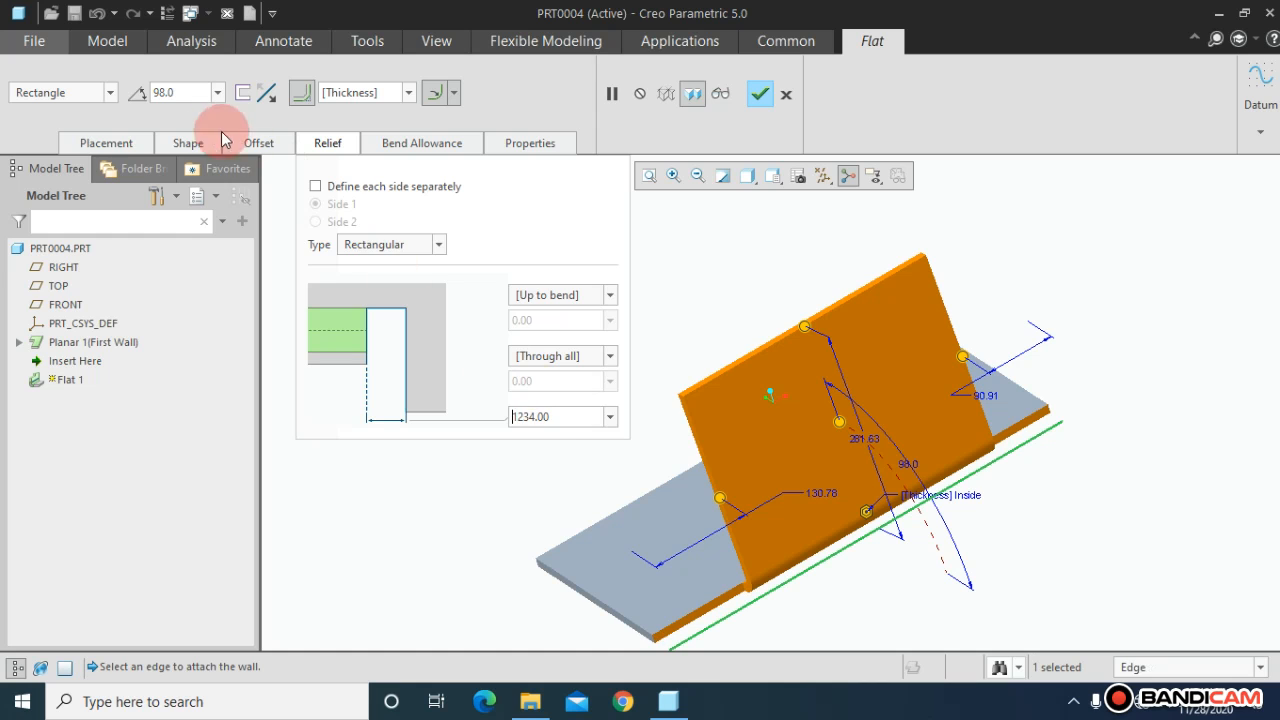
pyautogui.click(341, 144)
# Set the flat wall's bend radius to 12
pyautogui.moveTo(549, 343)
pyautogui.mouseDown(button='middle')
pyautogui.moveTo(549, 323)
pyautogui.moveTo(491, 300)
pyautogui.moveTo(609, 340)
pyautogui.moveTo(524, 255)
pyautogui.moveTo(569, 269)
pyautogui.moveTo(580, 331)
pyautogui.moveTo(555, 320)
pyautogui.mouseUp(button='middle')
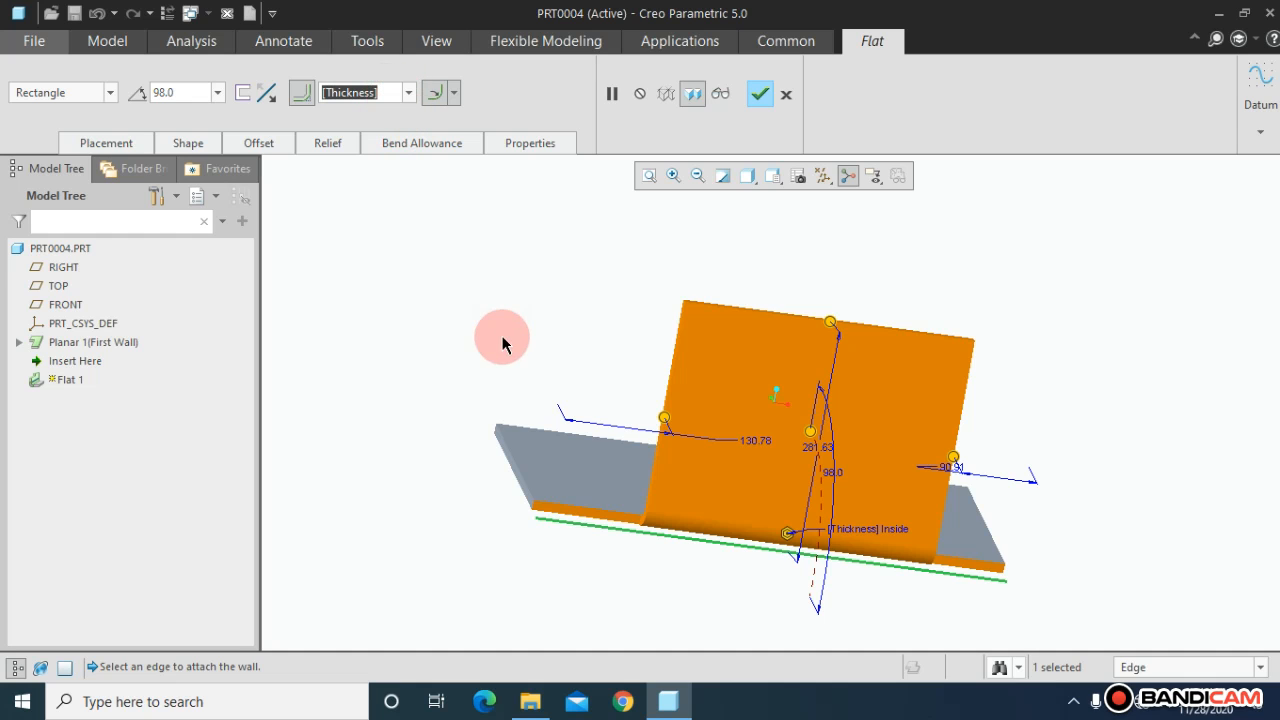
pyautogui.moveTo(503, 343); pyautogui.dragTo(866, 560, button='middle')
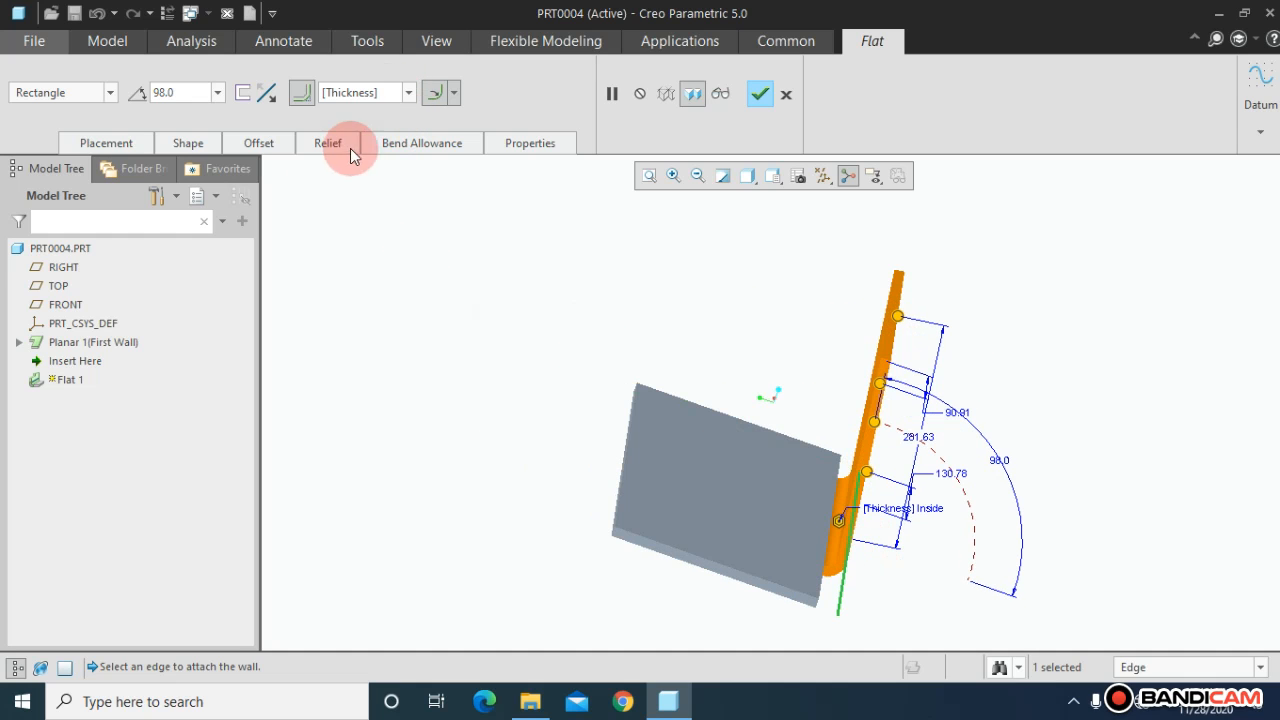
pyautogui.click(372, 100)
pyautogui.write('12')
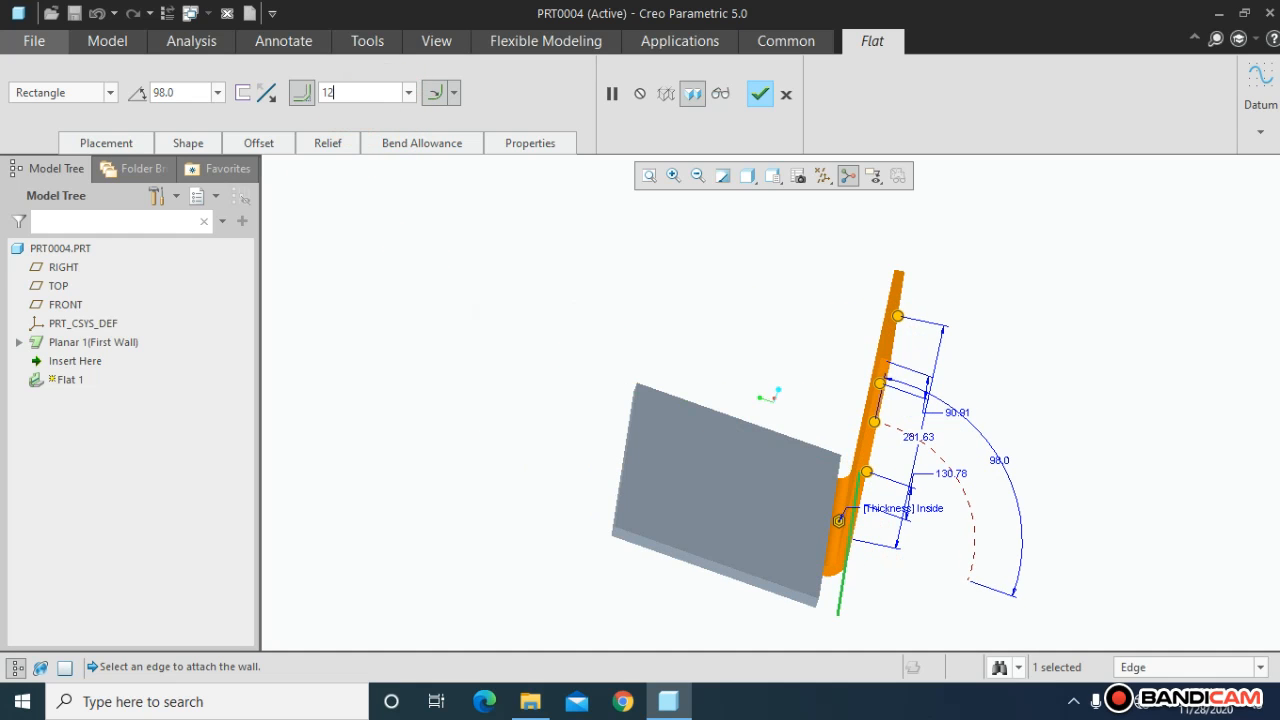
pyautogui.press('Return')
pyautogui.click(372, 100)
# Try dimensioning the bend radius on the outside surface and return it to the inside surface
pyautogui.moveTo(509, 291); pyautogui.dragTo(474, 277, button='middle')
pyautogui.click(454, 93)
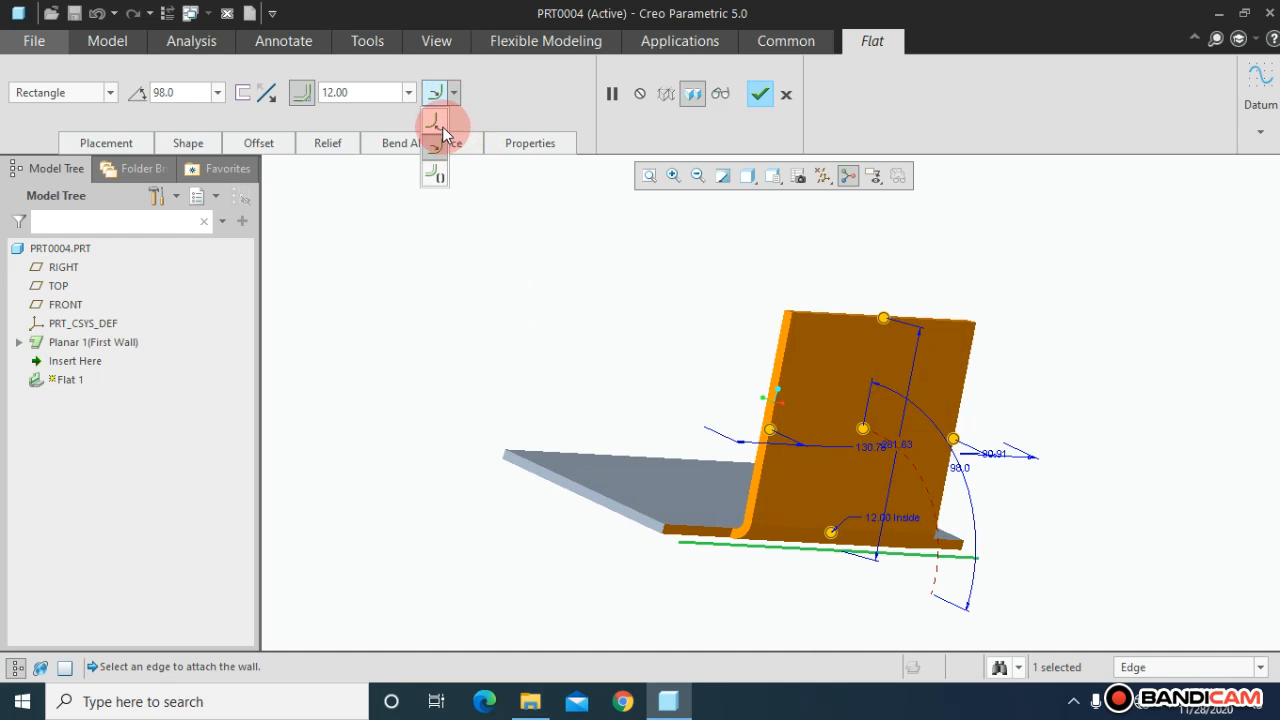
pyautogui.click(435, 165)
pyautogui.moveTo(553, 320); pyautogui.dragTo(555, 347, button='middle')
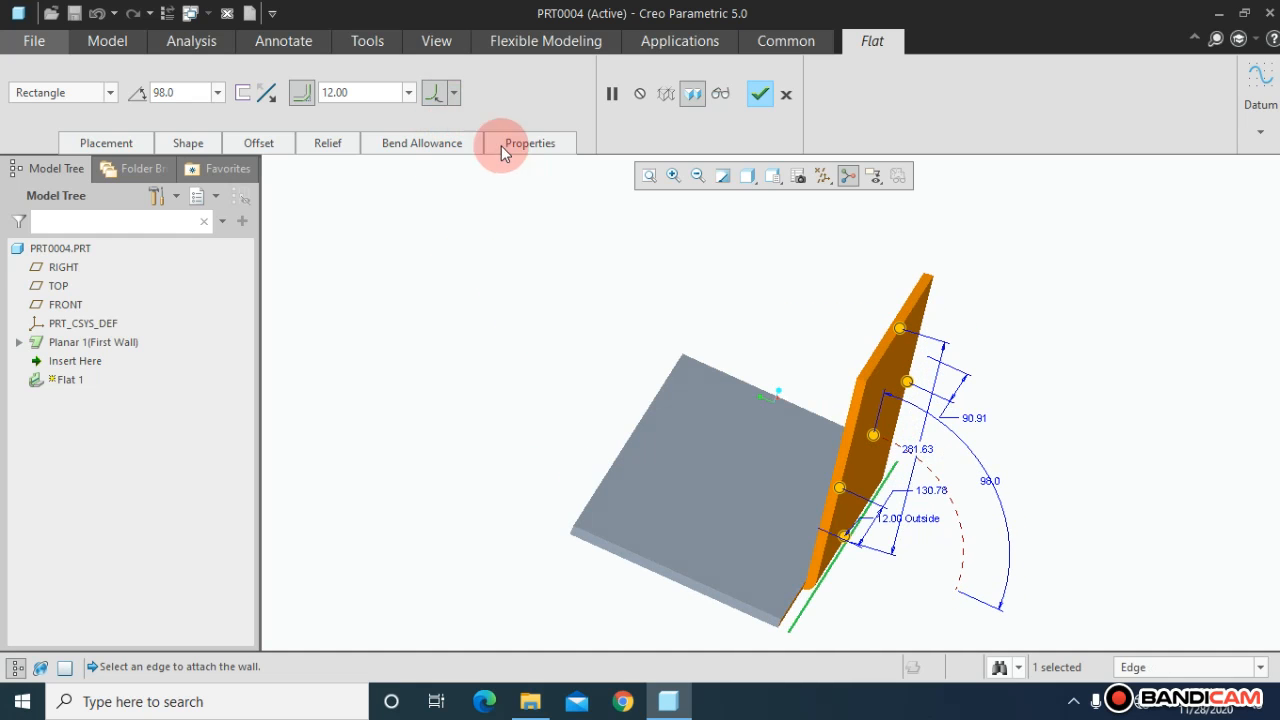
pyautogui.click(452, 98)
pyautogui.click(444, 151)
pyautogui.moveTo(600, 406)
pyautogui.mouseDown(button='middle')
pyautogui.moveTo(611, 370)
pyautogui.moveTo(614, 394)
pyautogui.mouseUp(button='middle')
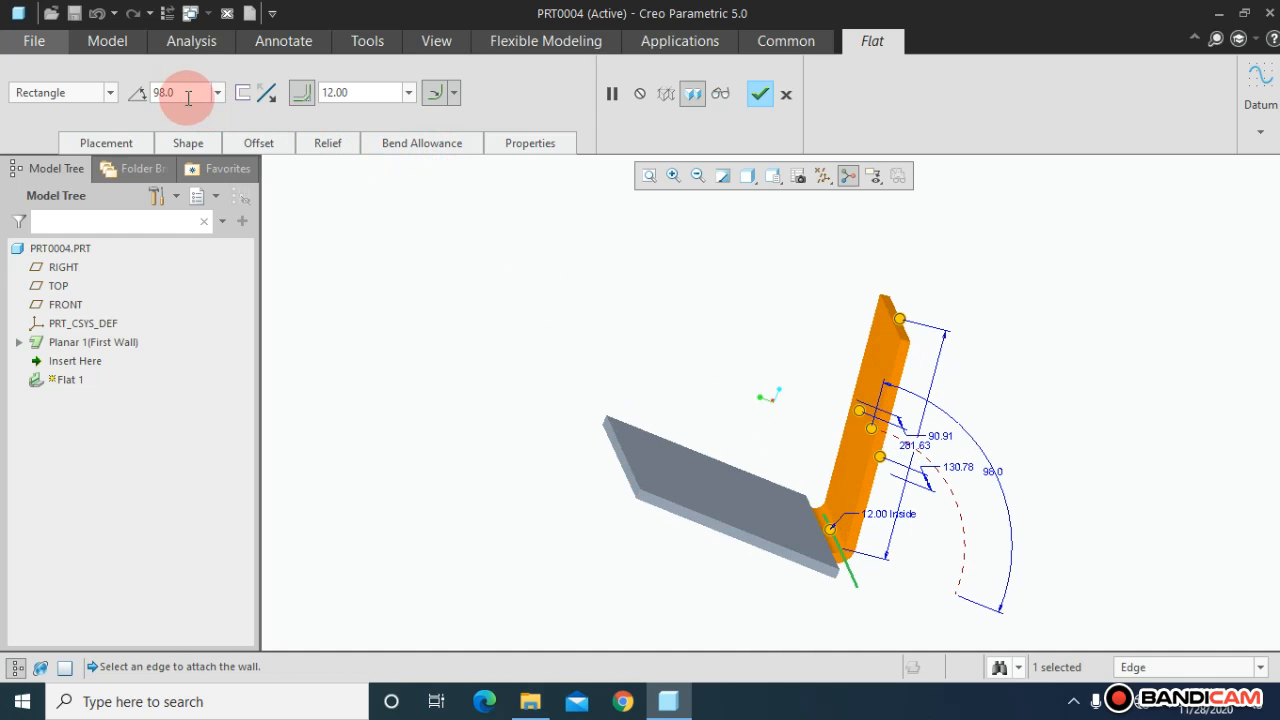
# Set the flat wall's bend angle to 120 degrees, preview it, and complete the wall
pyautogui.click(188, 92)
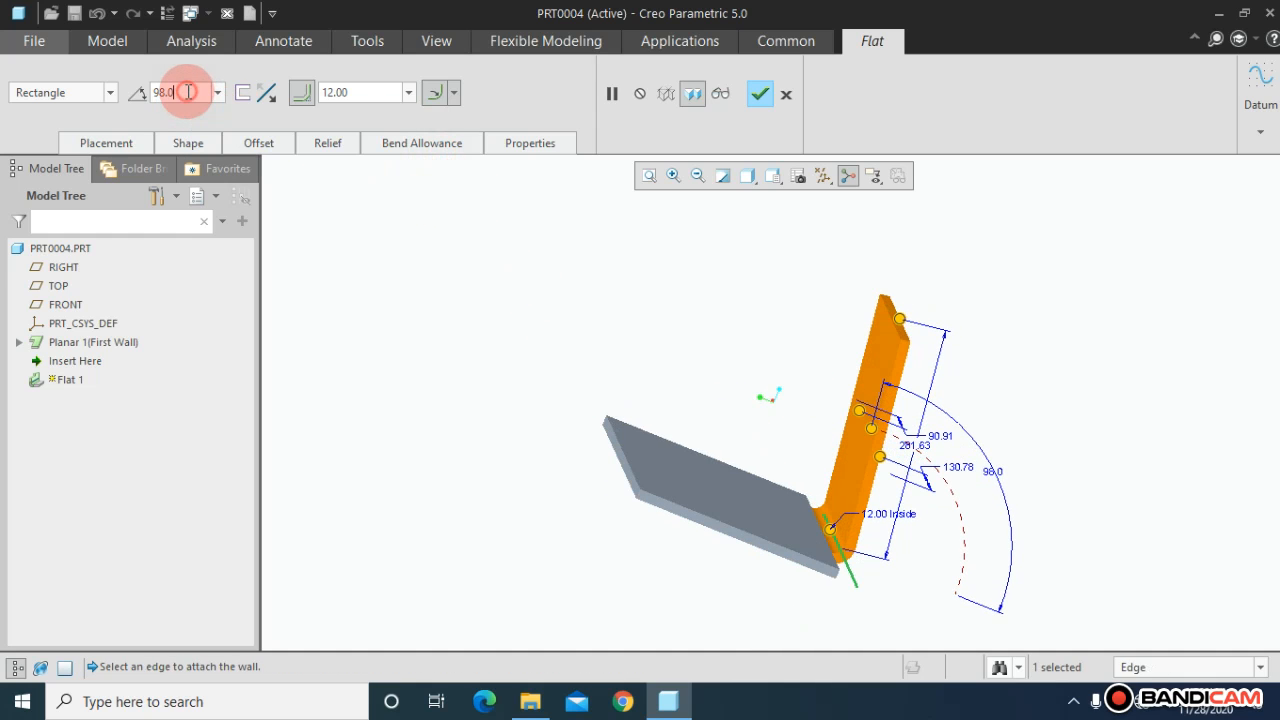
pyautogui.write('120')
pyautogui.press('Return')
pyautogui.moveTo(460, 278); pyautogui.dragTo(435, 263, button='middle')
pyautogui.click(265, 92)
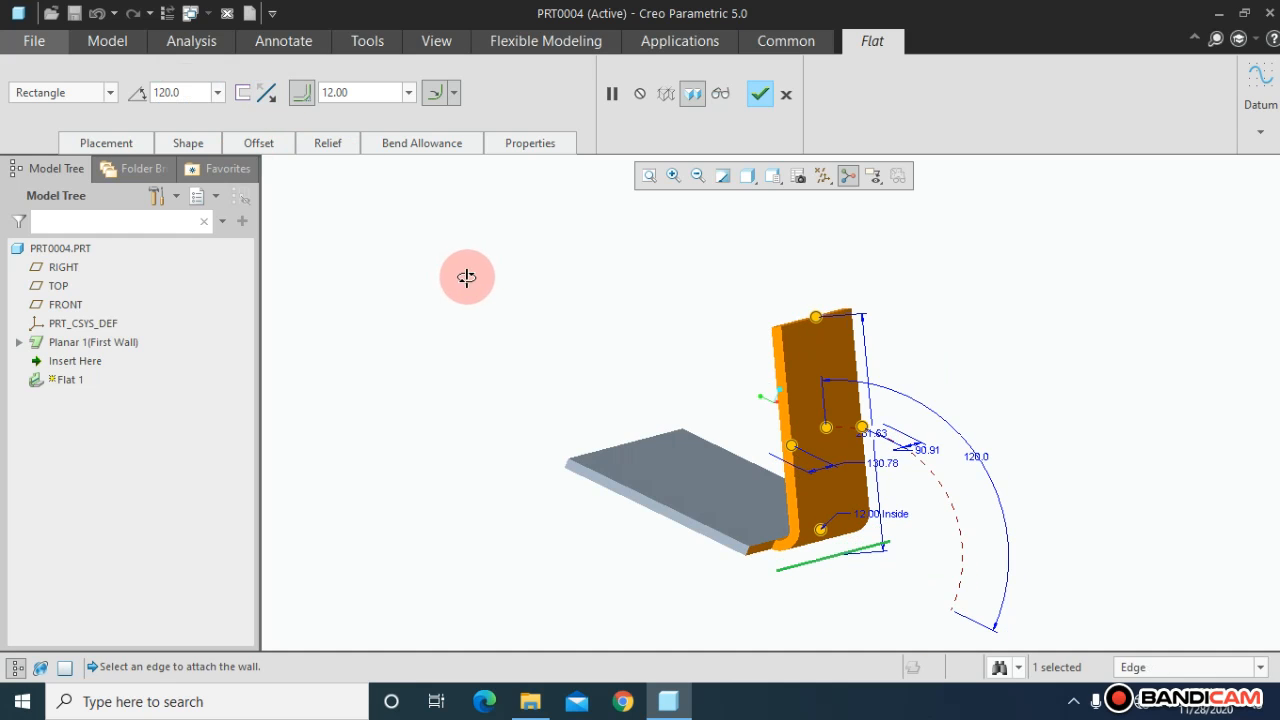
pyautogui.moveTo(466, 277); pyautogui.dragTo(477, 264, button='middle')
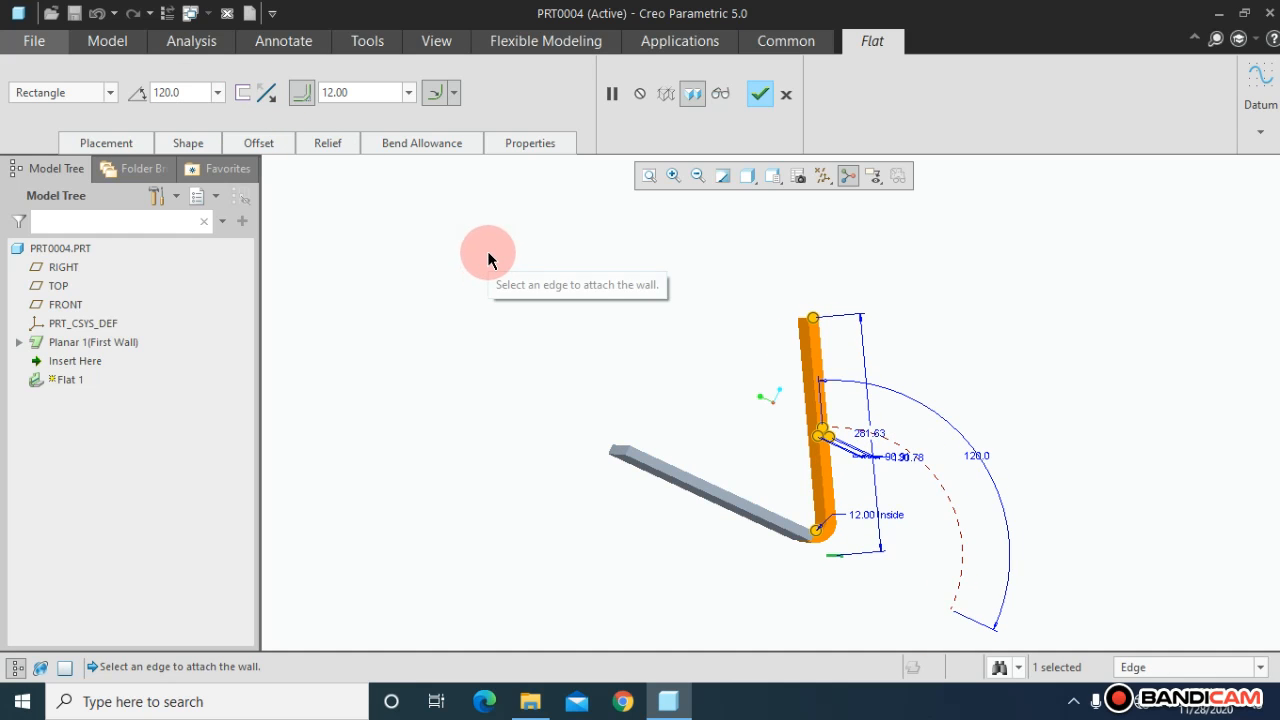
pyautogui.click(720, 93)
pyautogui.moveTo(597, 340)
pyautogui.mouseDown(button='middle')
pyautogui.moveTo(549, 394)
pyautogui.moveTo(583, 336)
pyautogui.mouseUp(button='middle')
pyautogui.click(612, 93)
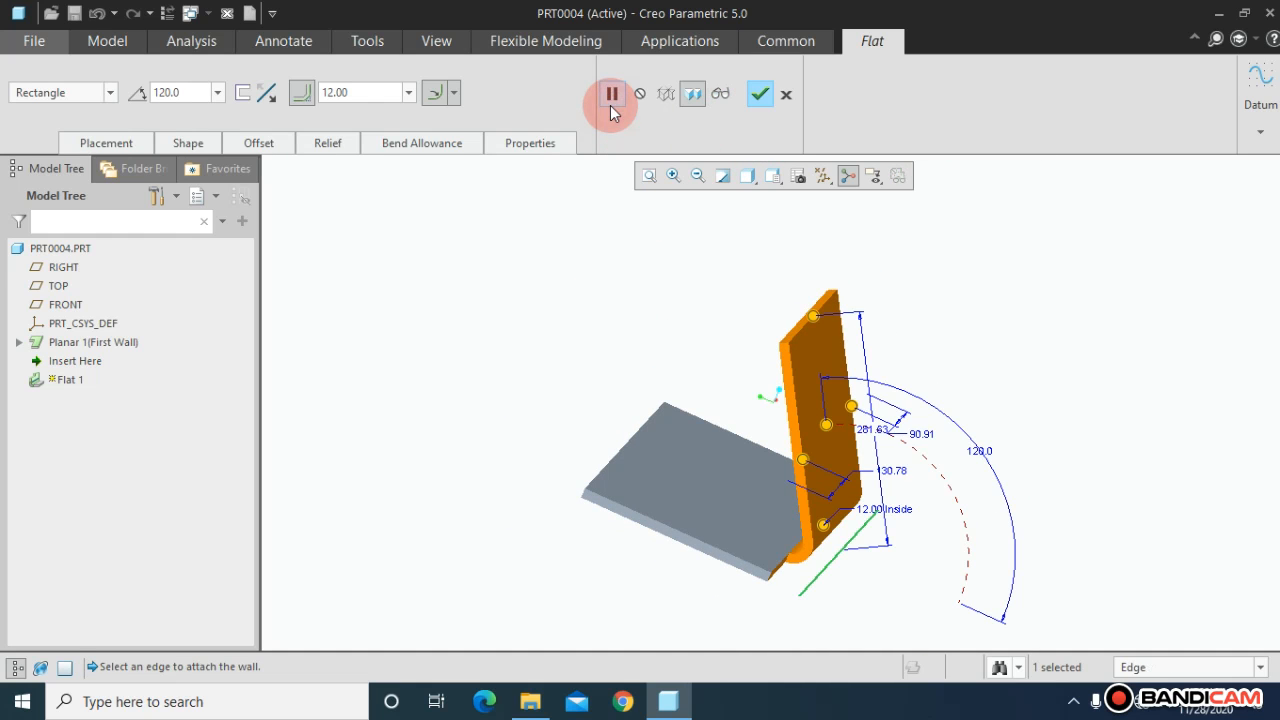
pyautogui.click(760, 94)
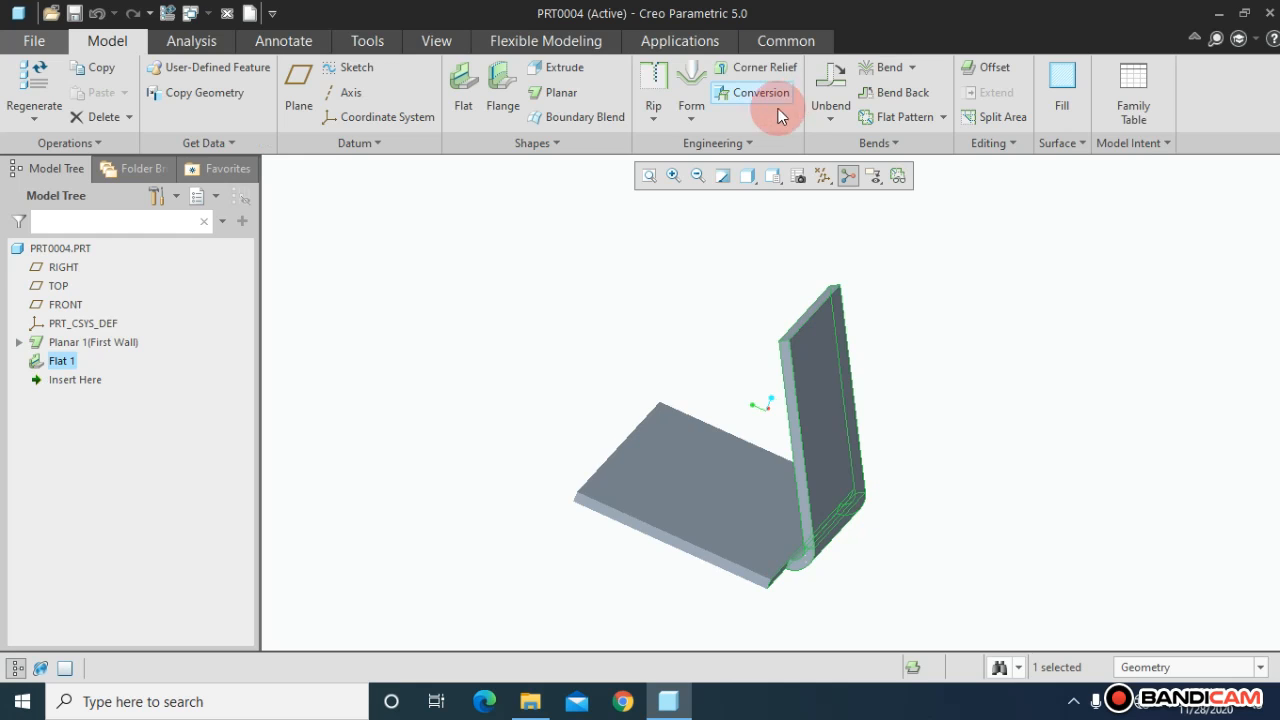
# Undo both the flat wall and the planar first wall
pyautogui.moveTo(650, 300); pyautogui.dragTo(574, 366, button='middle')
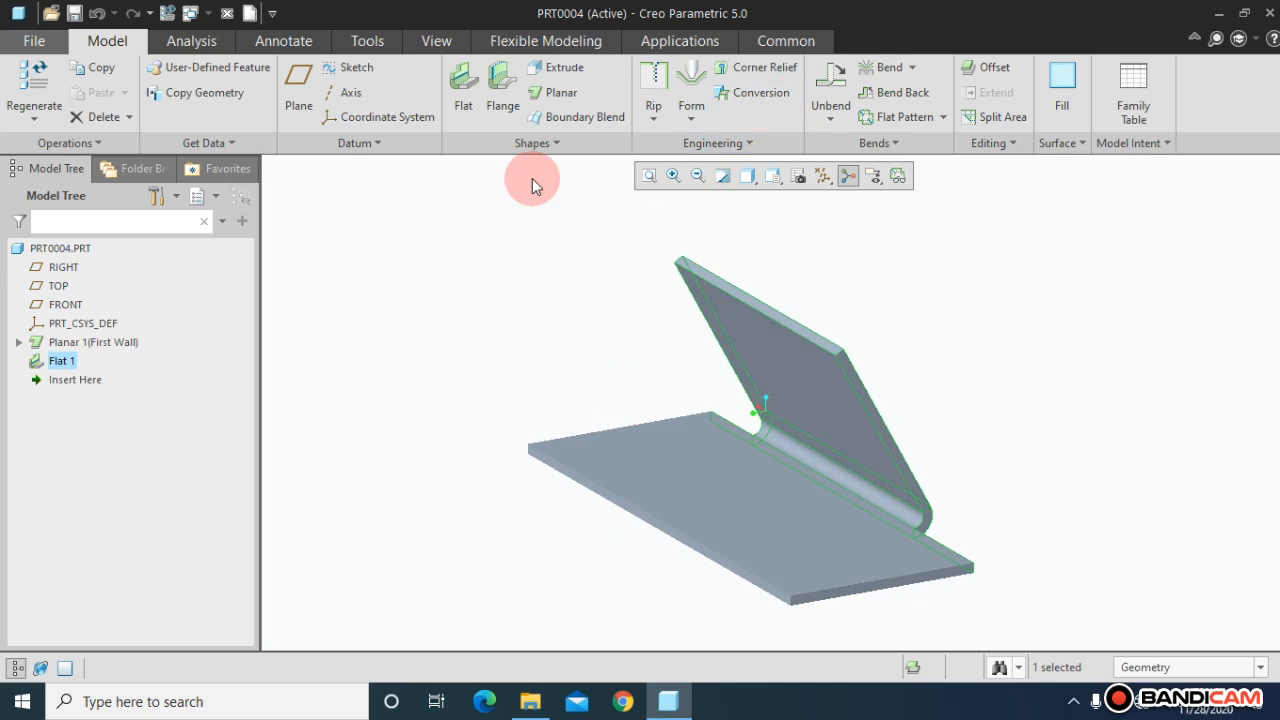
pyautogui.hotkey('ctrl', 'z')
pyautogui.hotkey('ctrl', 'z')
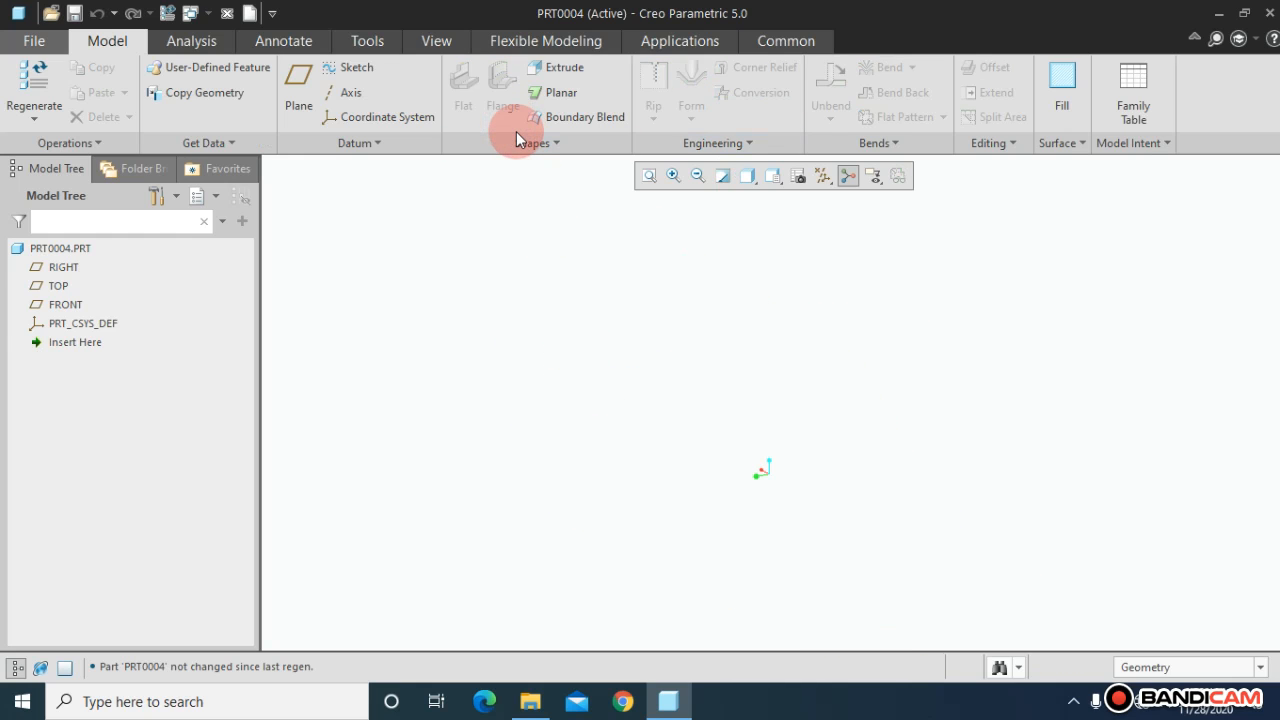
# Start a planar first wall on the FRONT plane and sketch a wide center-and-axis ellipse centred on the origin
pyautogui.click(553, 90)
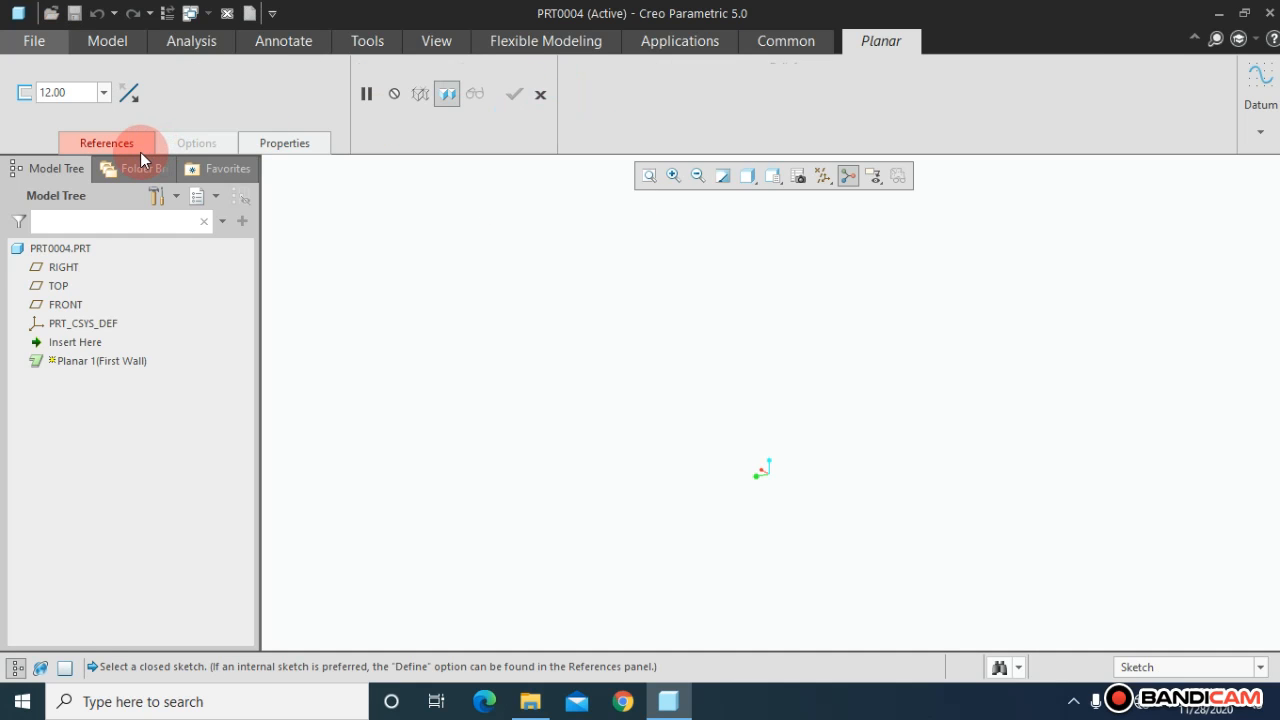
pyautogui.click(66, 304)
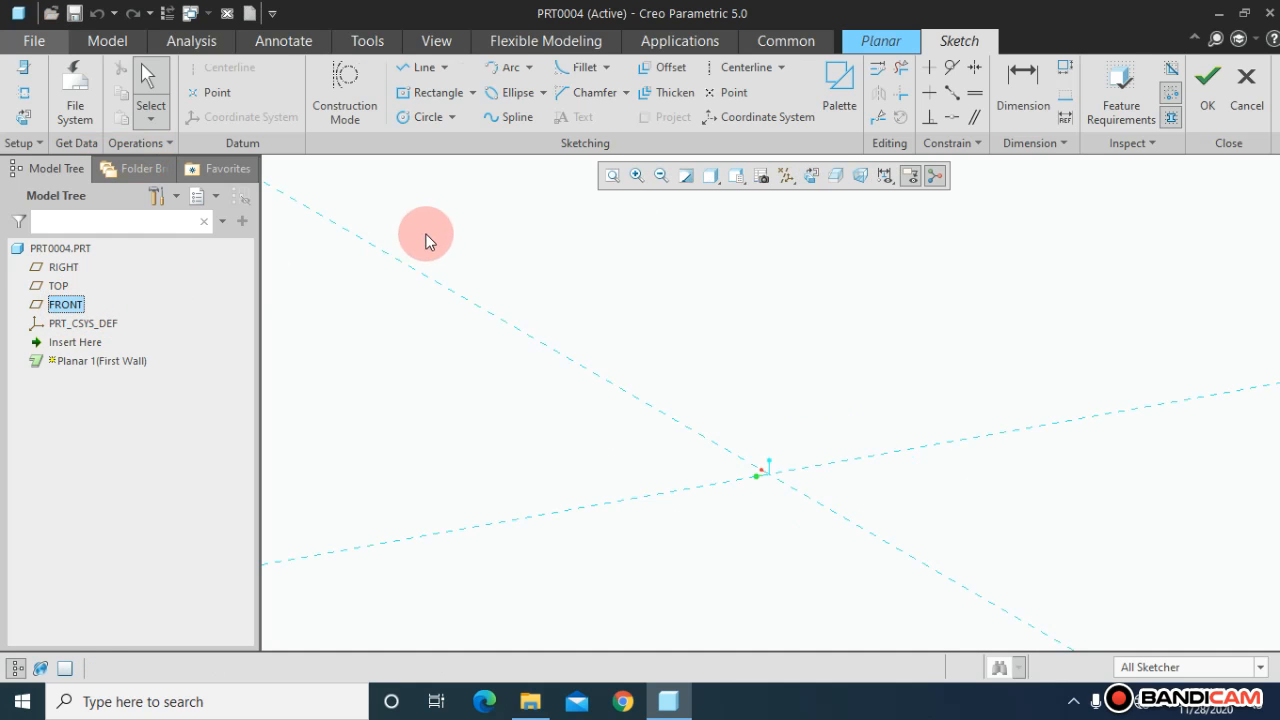
pyautogui.click(543, 93)
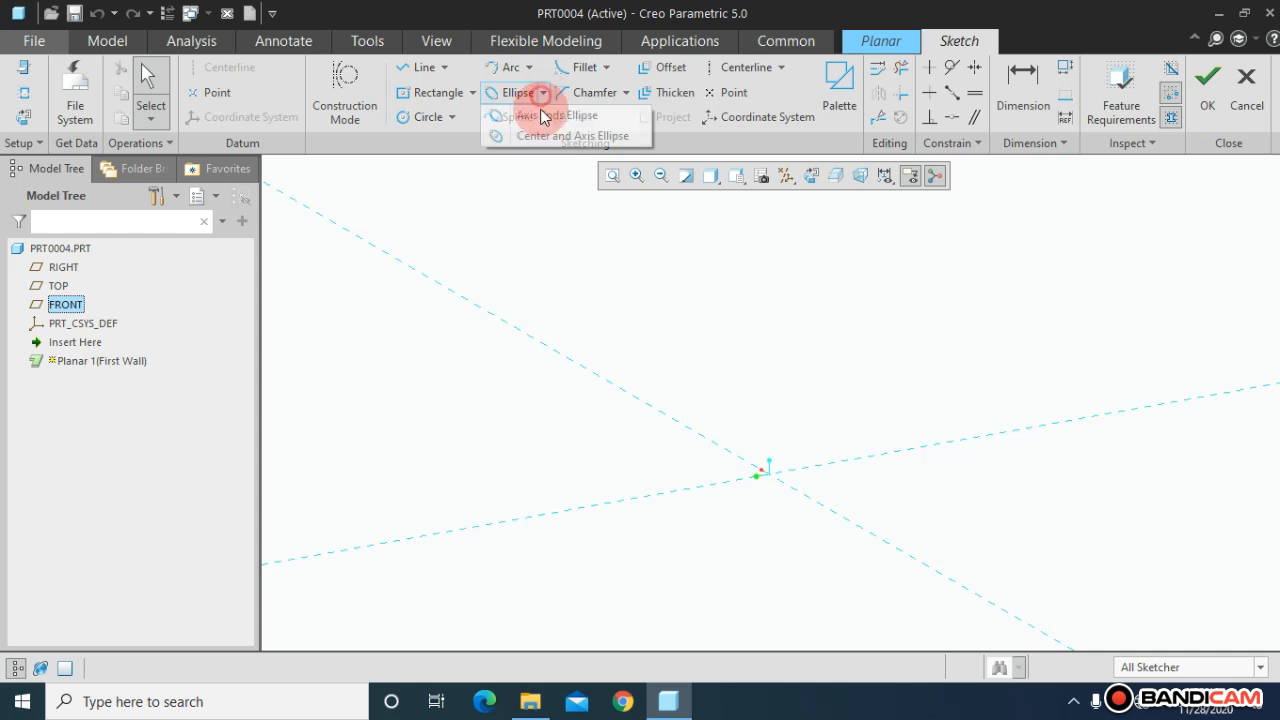
pyautogui.click(540, 136)
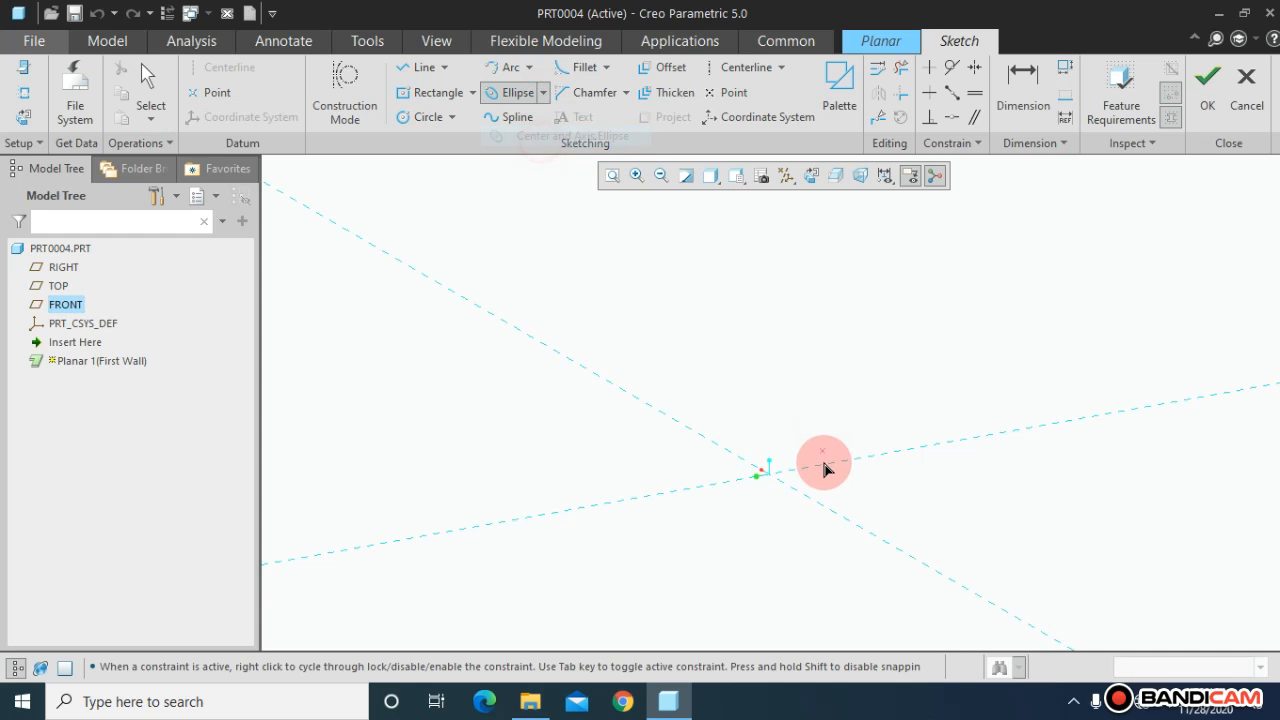
pyautogui.click(811, 176)
pyautogui.click(775, 403)
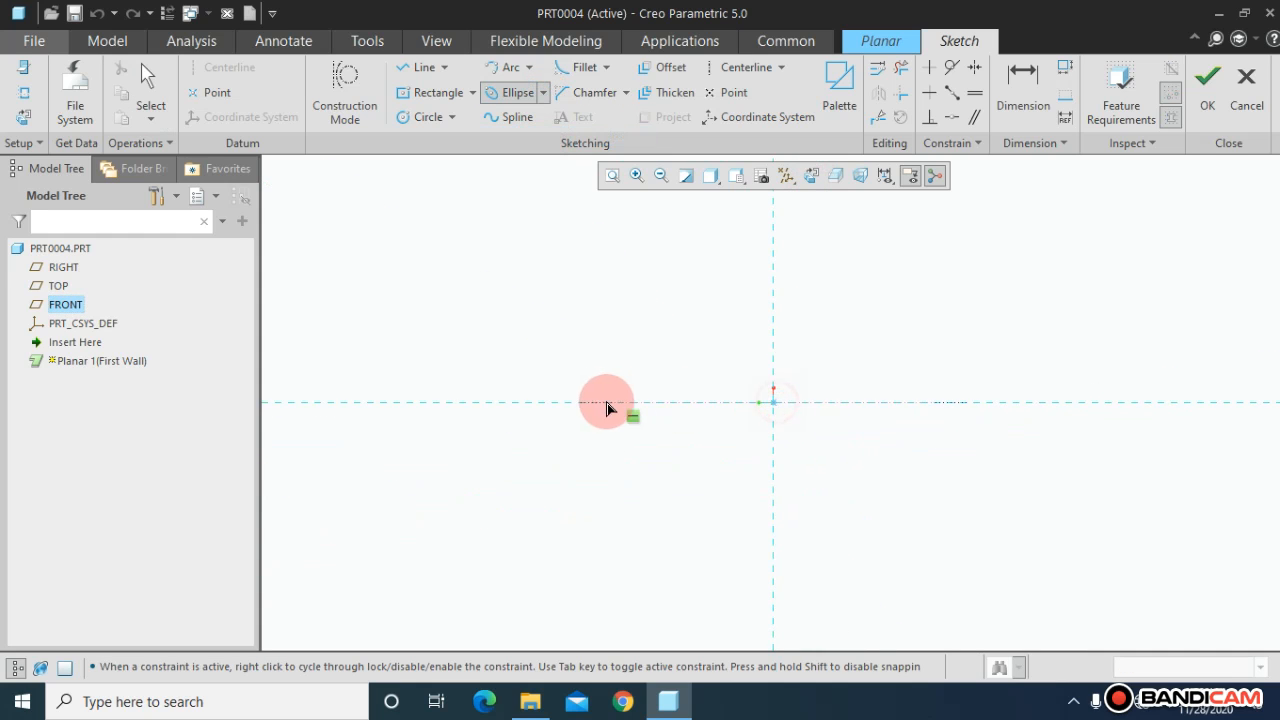
pyautogui.click(551, 402)
pyautogui.click(523, 486)
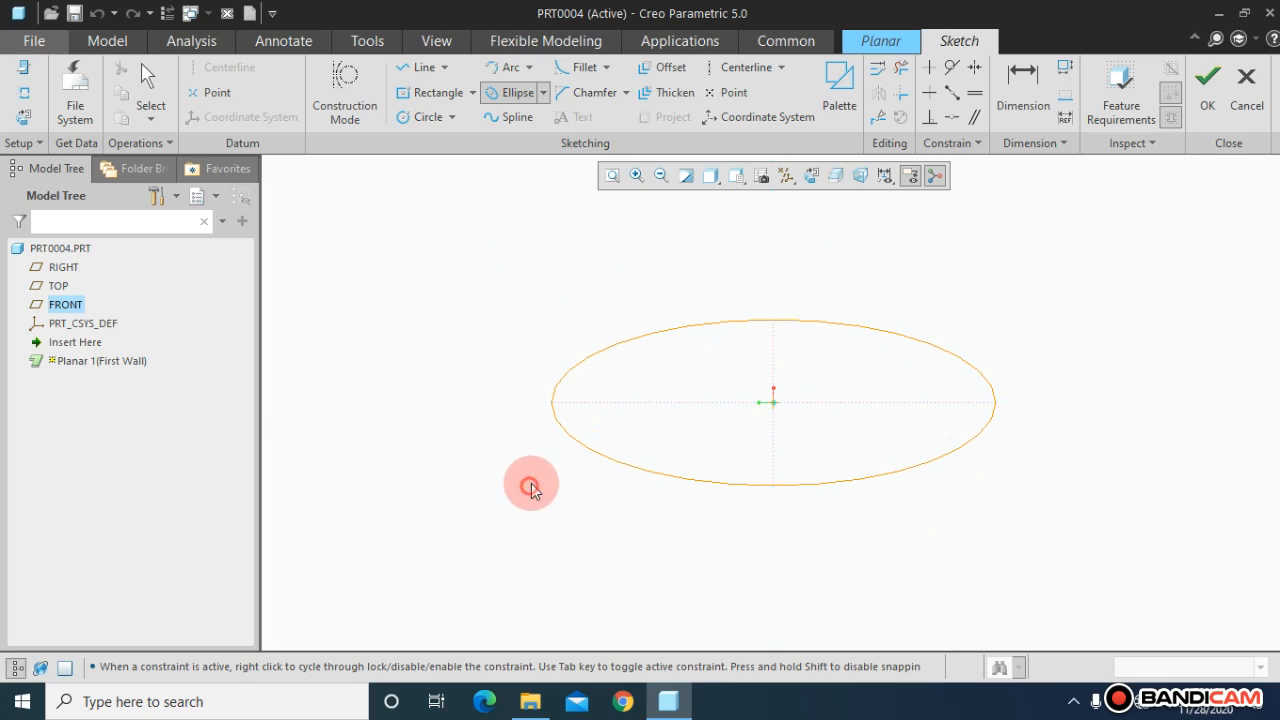
pyautogui.click(1205, 105)
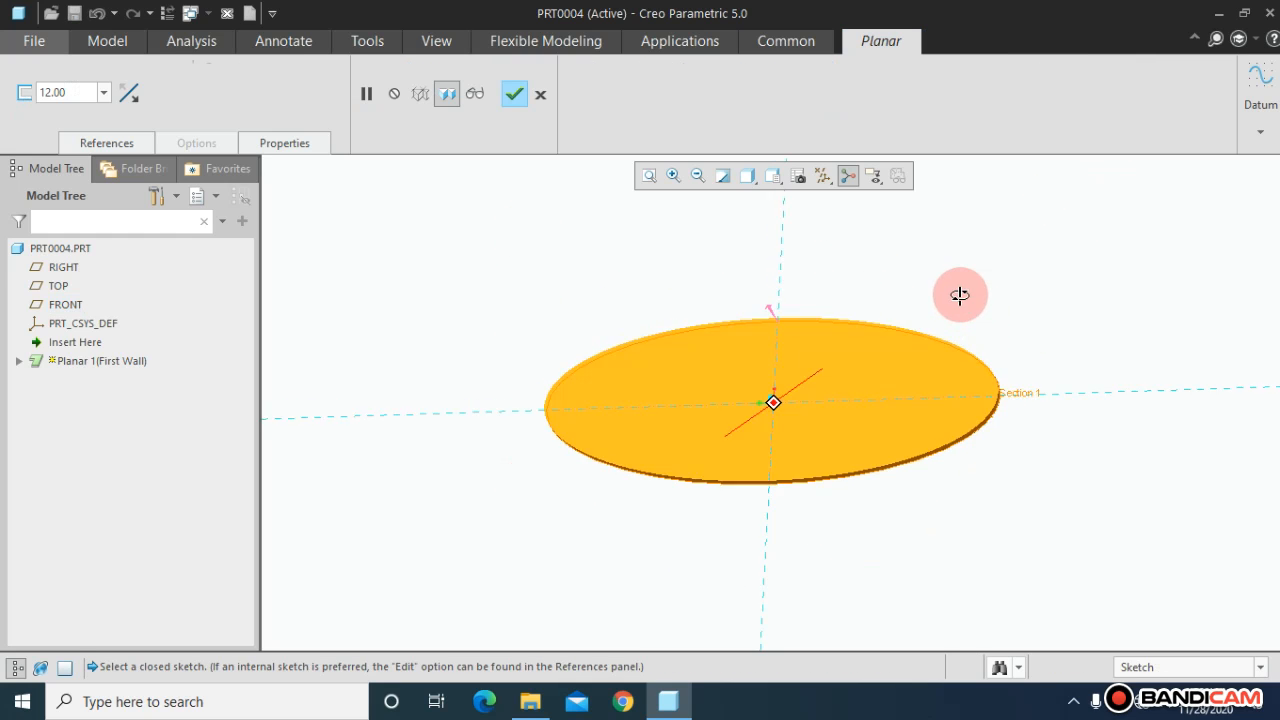
# Complete the elliptical planar first wall with a thickness of 12
pyautogui.click(532, 96)
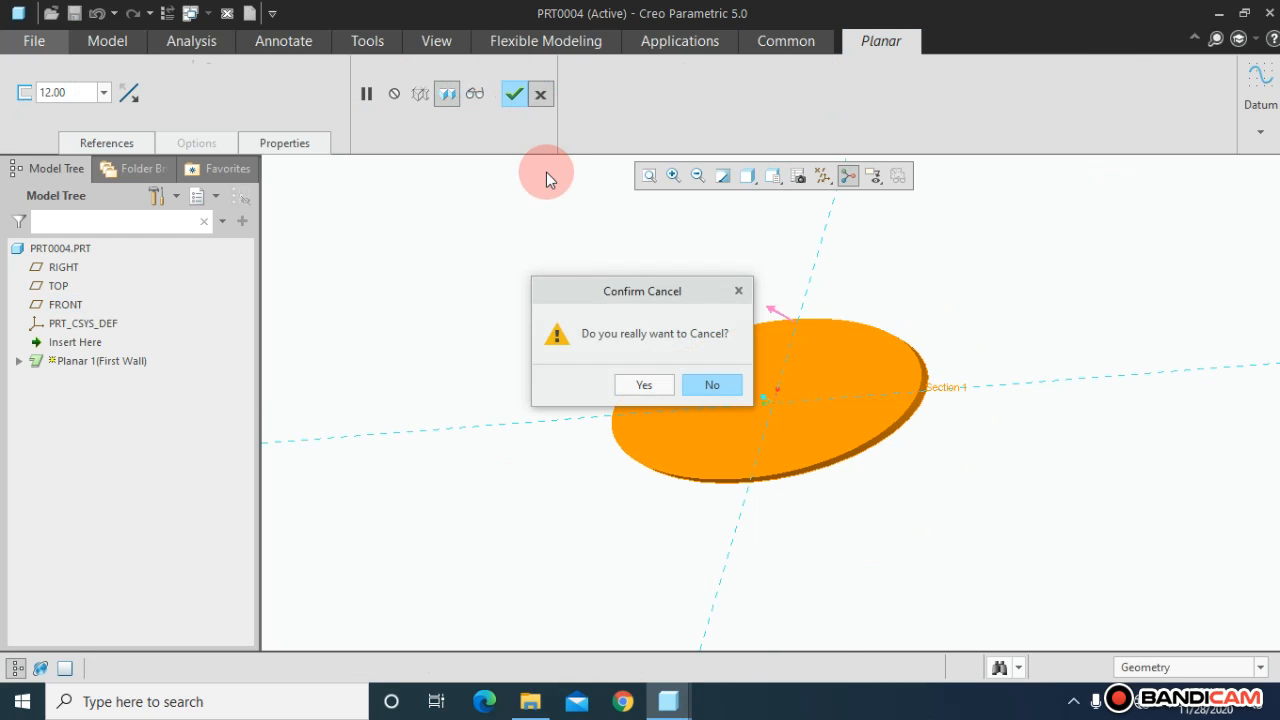
pyautogui.press('Return')
pyautogui.click(516, 98)
pyautogui.moveTo(537, 276); pyautogui.dragTo(540, 263, button='middle')
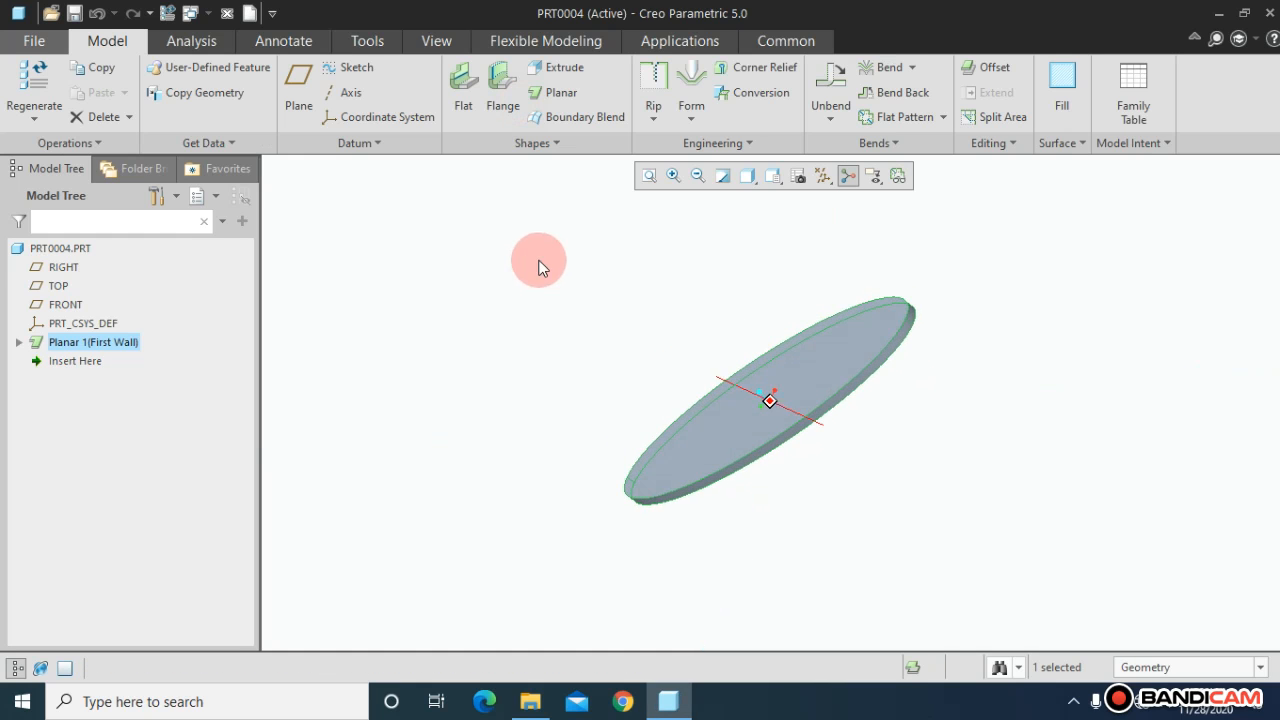
pyautogui.click(645, 174)
# Attach a flange wall with the I profile around the entire edge of the elliptical wall
pyautogui.click(503, 100)
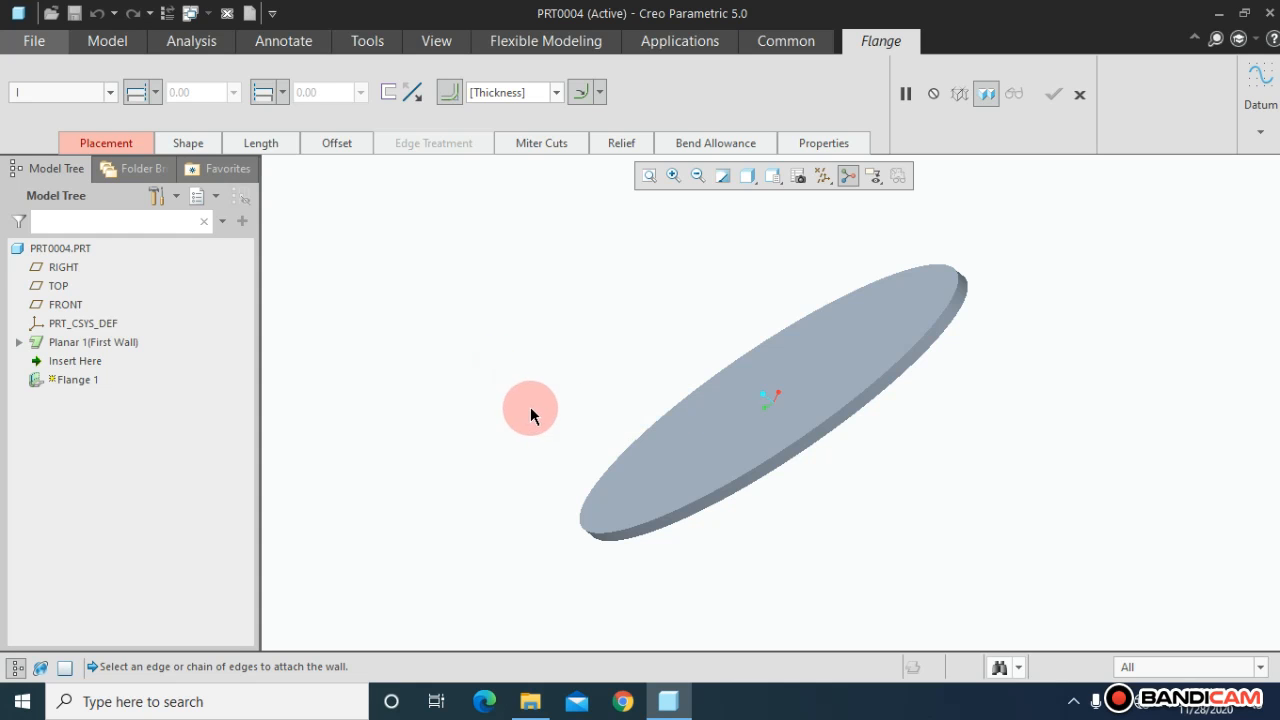
pyautogui.moveTo(531, 414); pyautogui.dragTo(699, 313, button='middle')
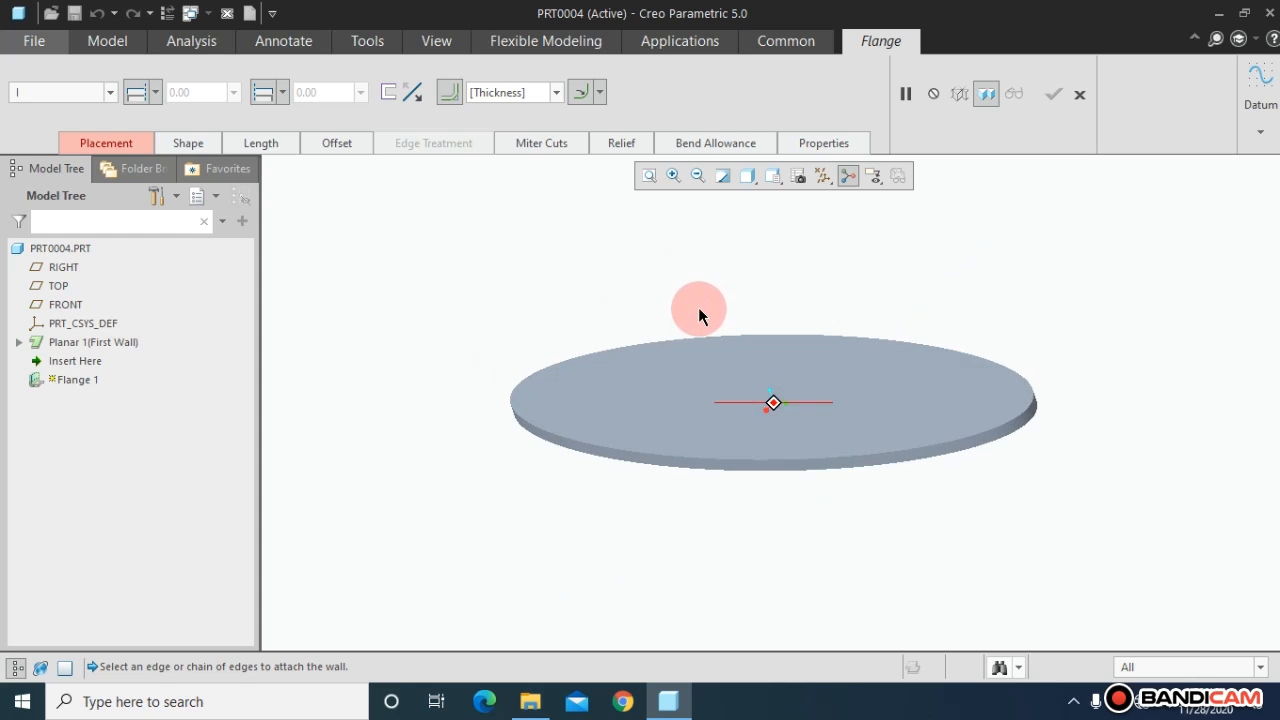
pyautogui.click(698, 467)
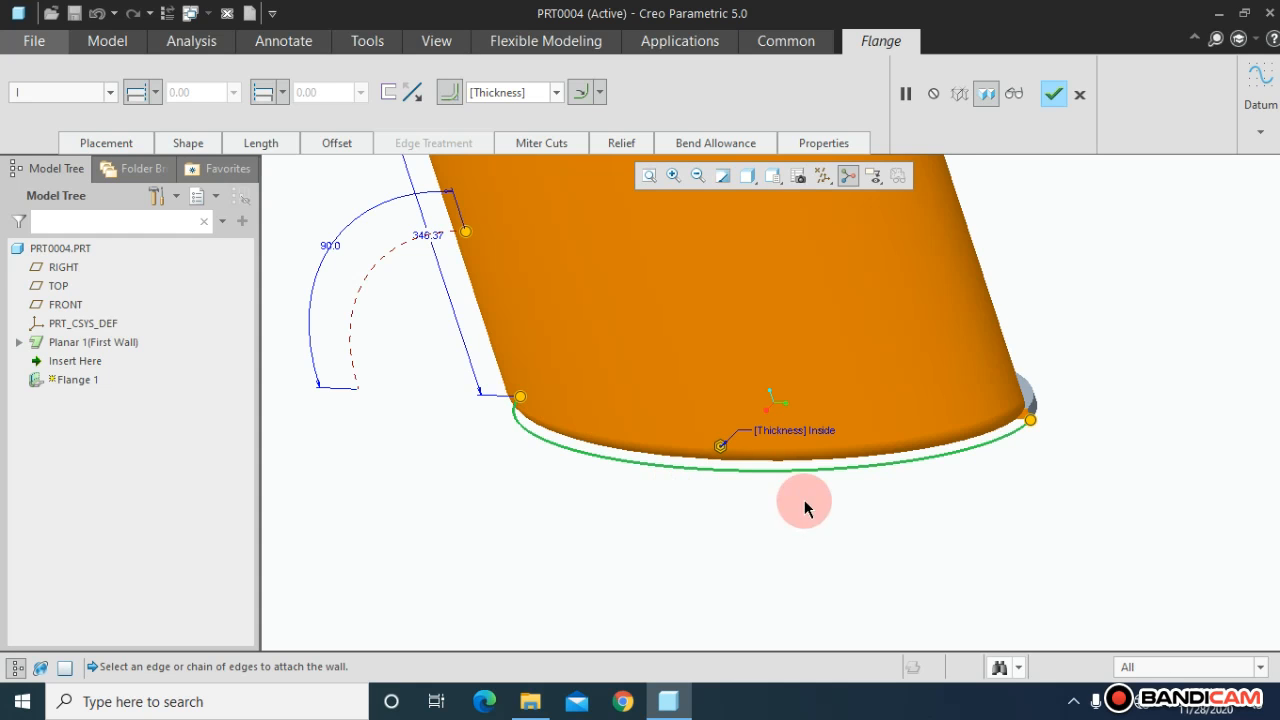
pyautogui.moveTo(806, 503); pyautogui.dragTo(851, 538, button='middle')
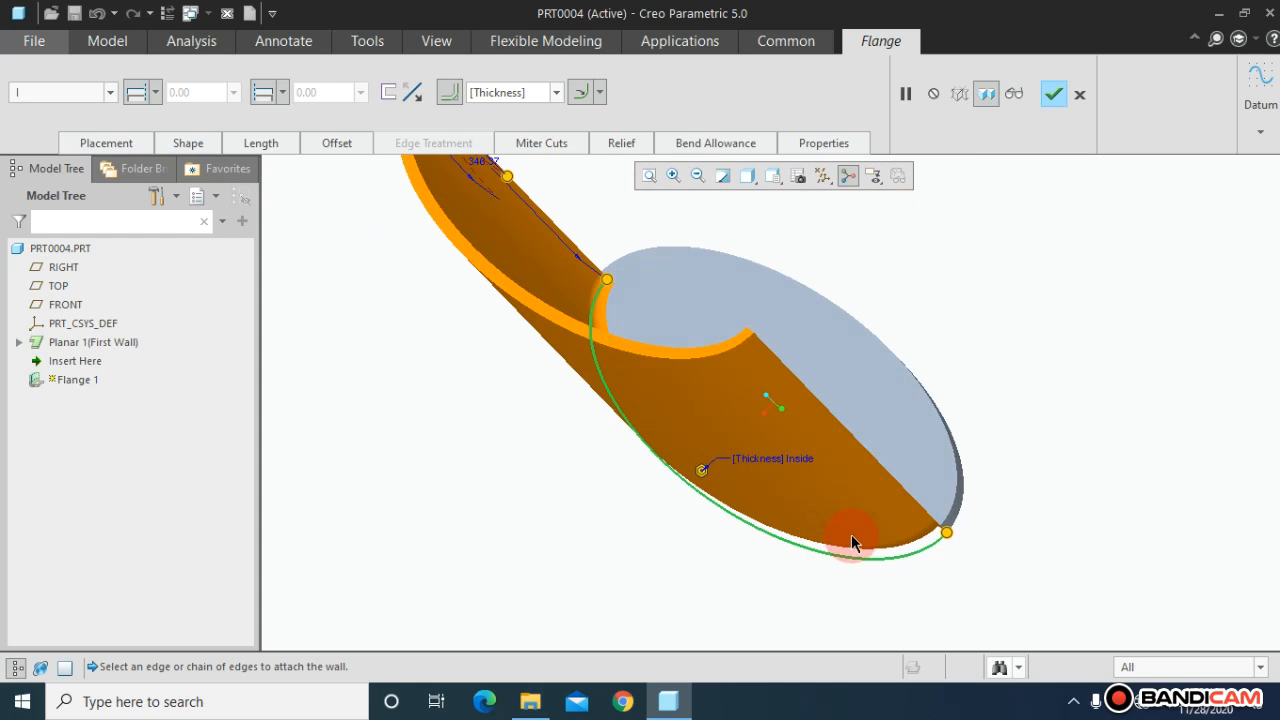
pyautogui.click(964, 473)
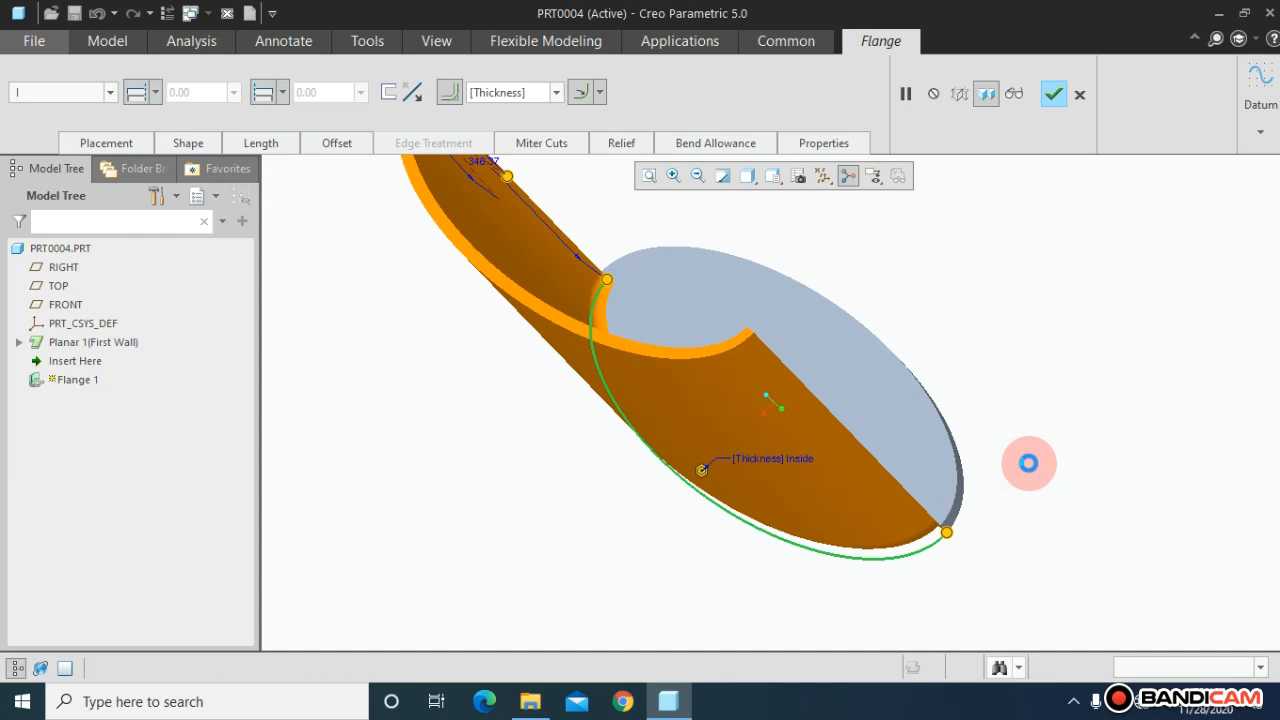
pyautogui.hotkey('ctrl', 'd')
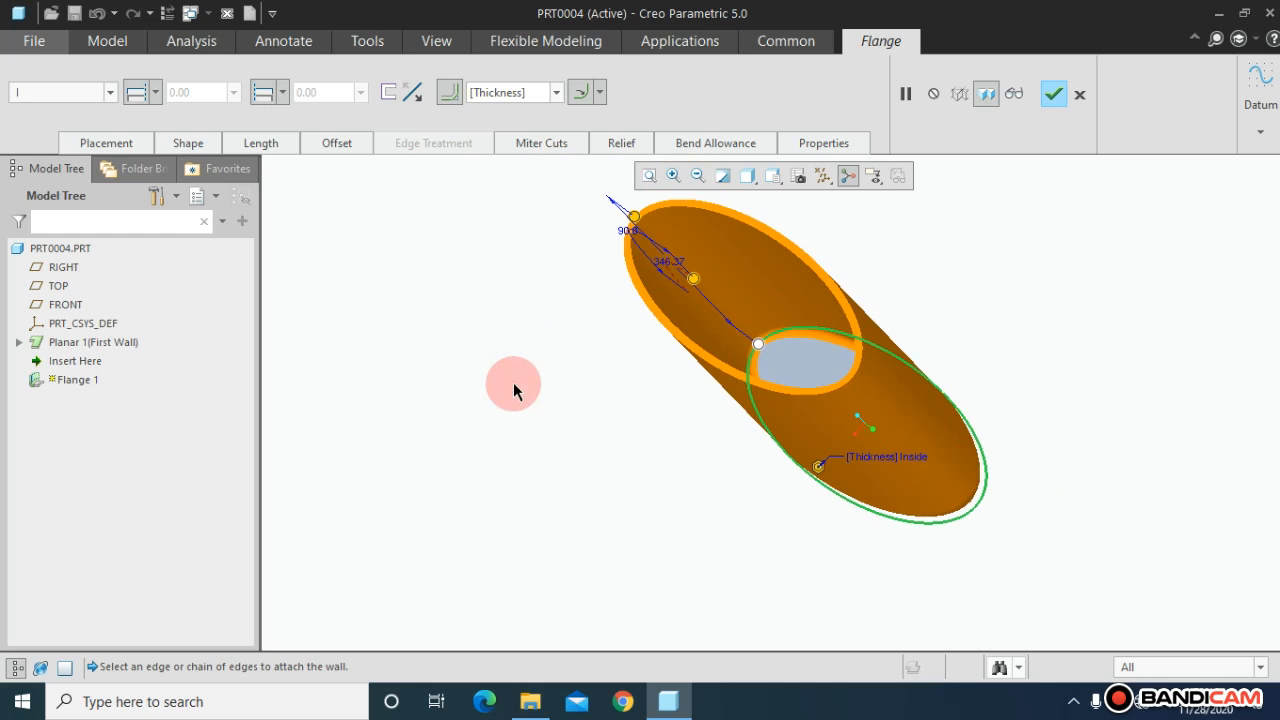
# Tilt the flange outward to a shallower angle and shorten it to about 169
pyautogui.moveTo(513, 390); pyautogui.dragTo(523, 363, button='middle')
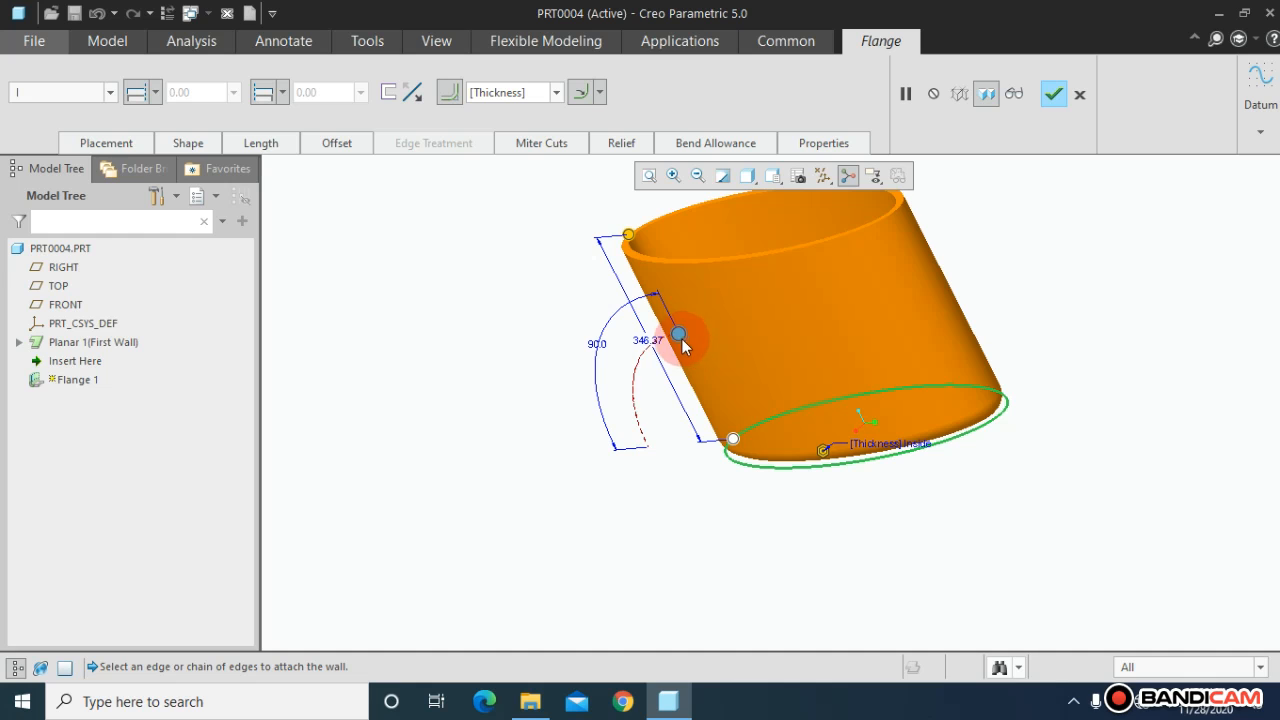
pyautogui.moveTo(683, 345)
pyautogui.mouseDown()
pyautogui.moveTo(617, 384)
pyautogui.moveTo(613, 420)
pyautogui.moveTo(623, 425)
pyautogui.moveTo(645, 345)
pyautogui.moveTo(668, 351)
pyautogui.mouseUp()
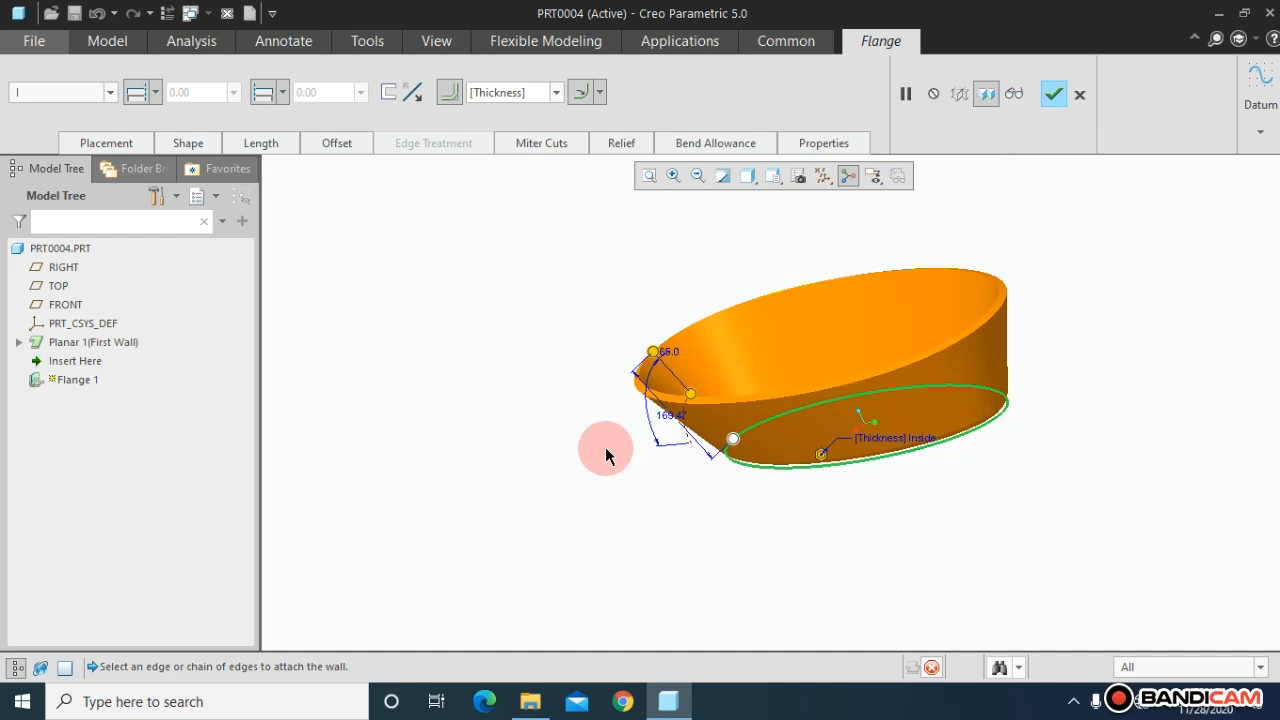
pyautogui.moveTo(605, 452); pyautogui.dragTo(656, 456, button='middle')
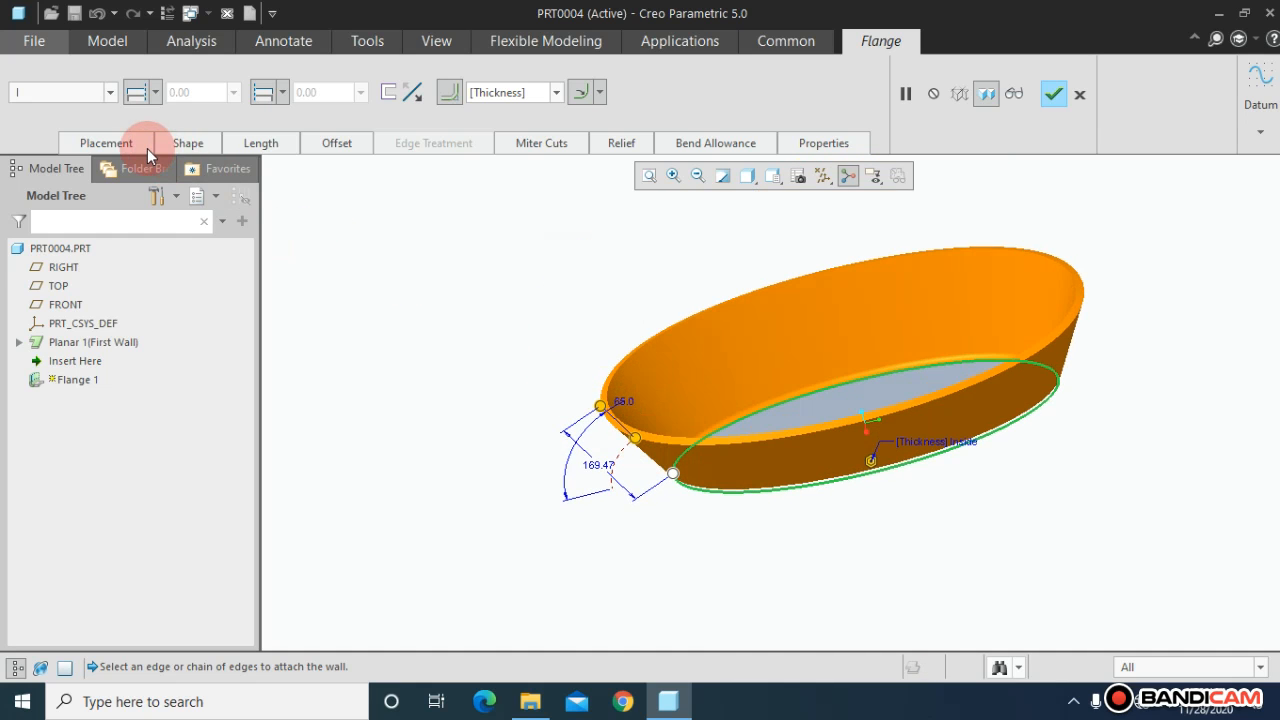
# Try the Arc profile and the S profile on the flange wall
pyautogui.click(110, 92)
pyautogui.click(97, 130)
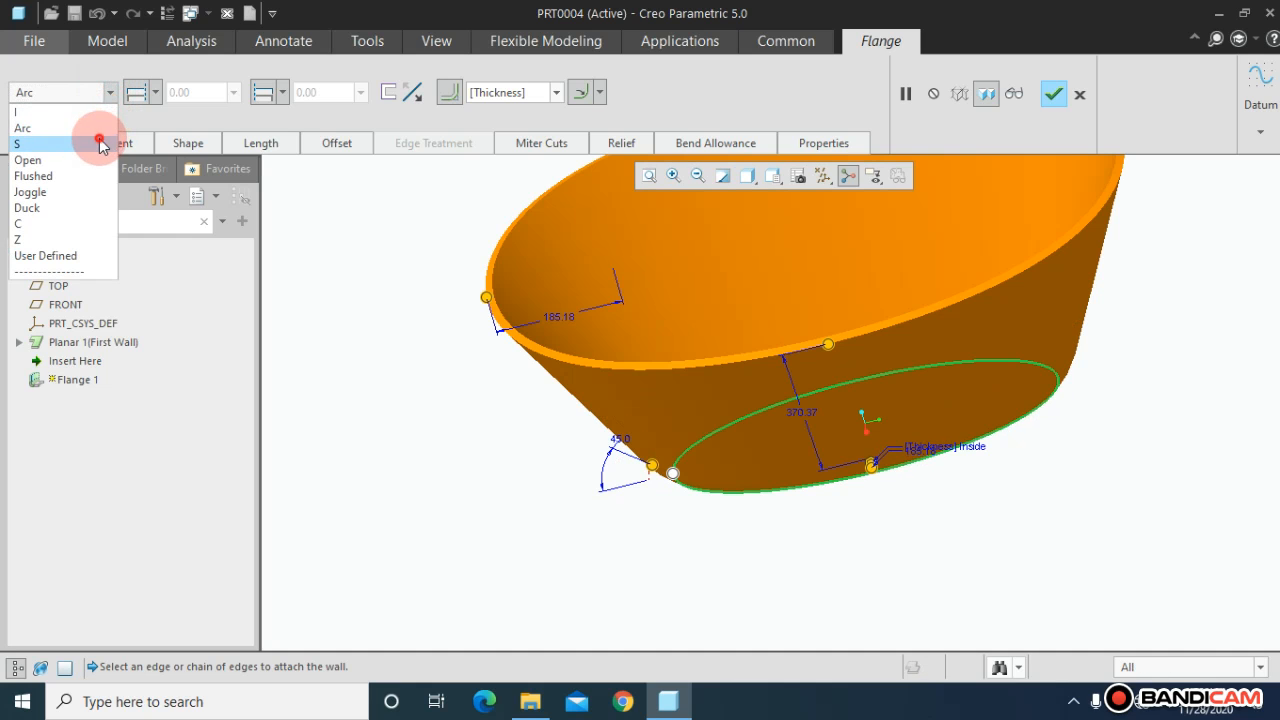
pyautogui.click(97, 143)
pyautogui.moveTo(392, 332); pyautogui.dragTo(368, 262, button='middle')
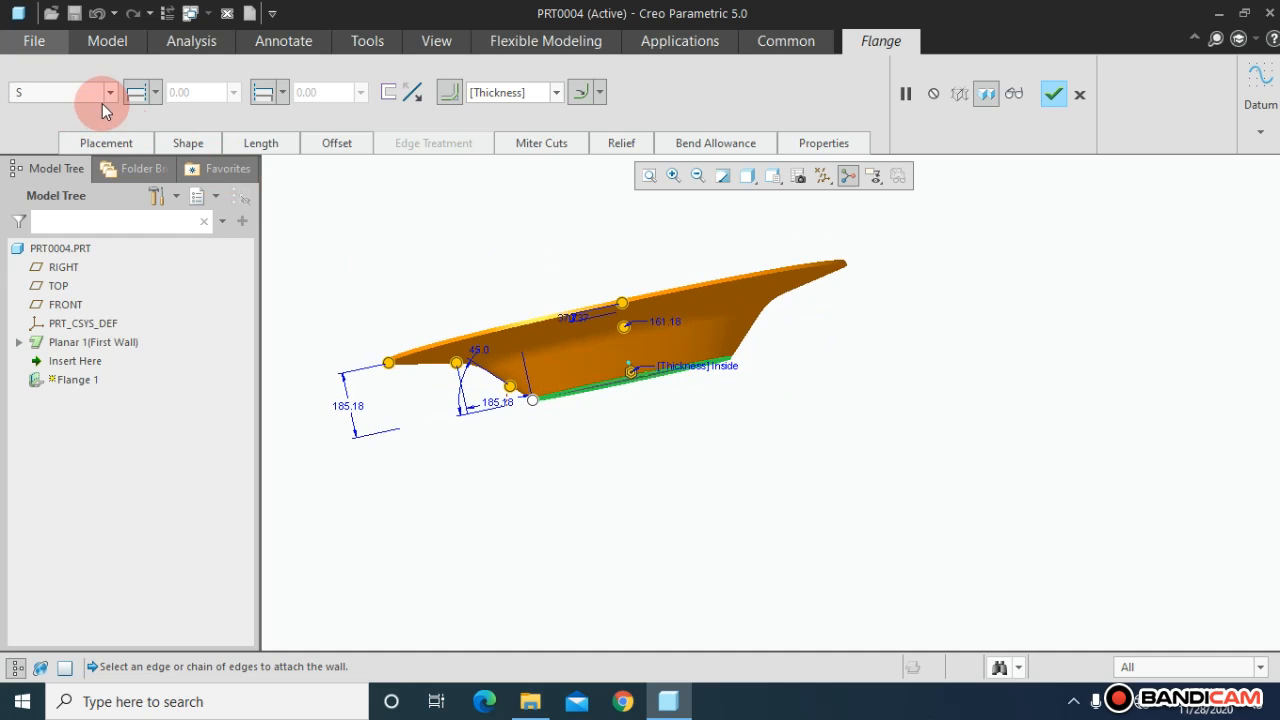
# Try the Duck profile and the C profile on the flange wall
pyautogui.click(109, 93)
pyautogui.click(83, 206)
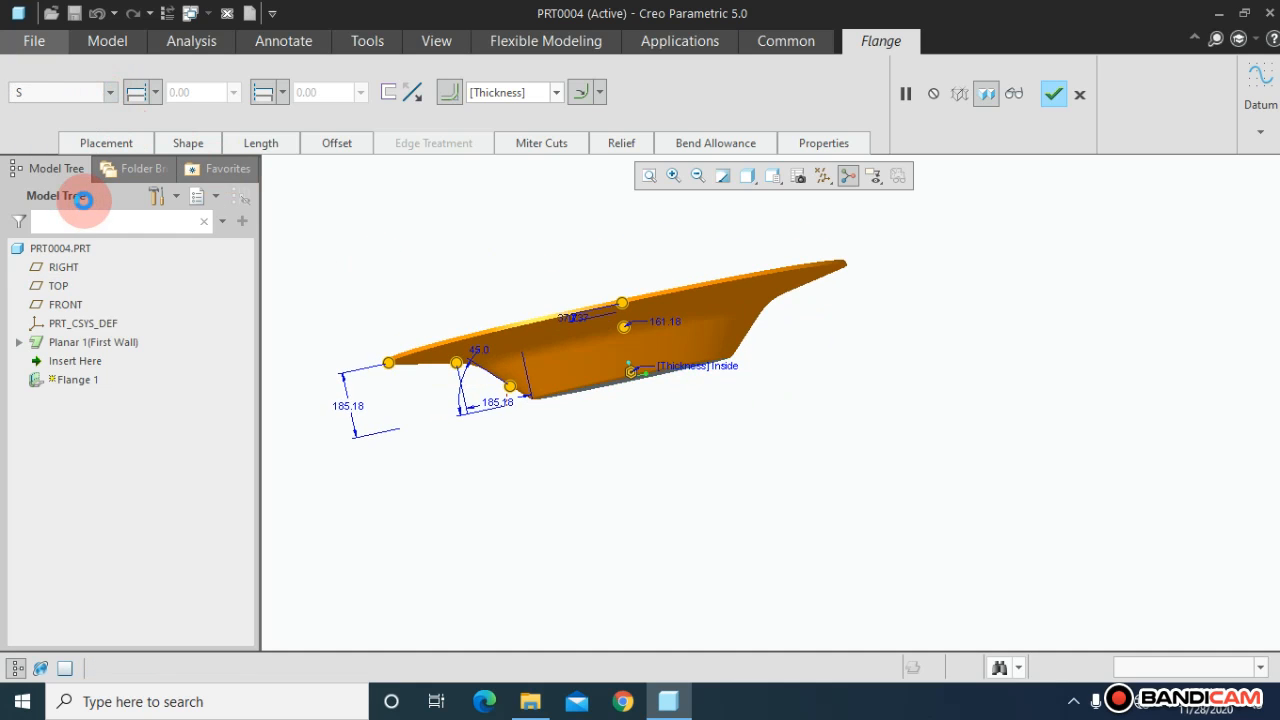
pyautogui.click(107, 98)
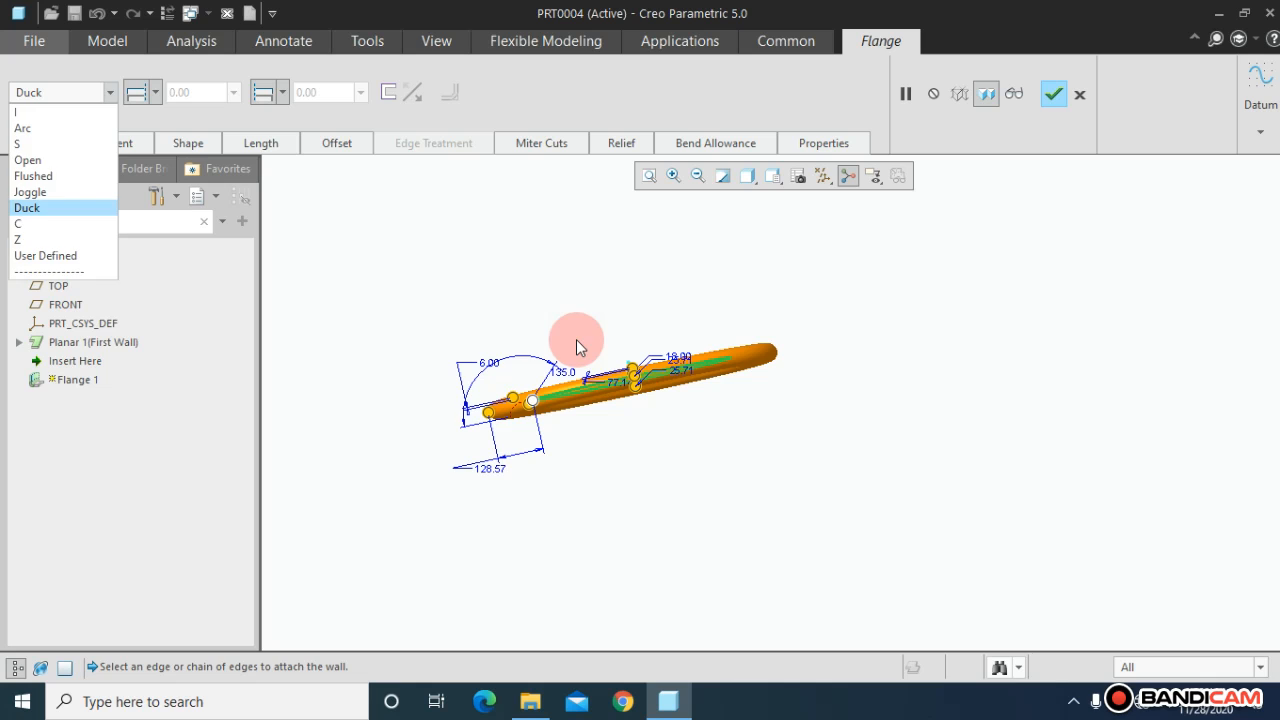
pyautogui.click(576, 339)
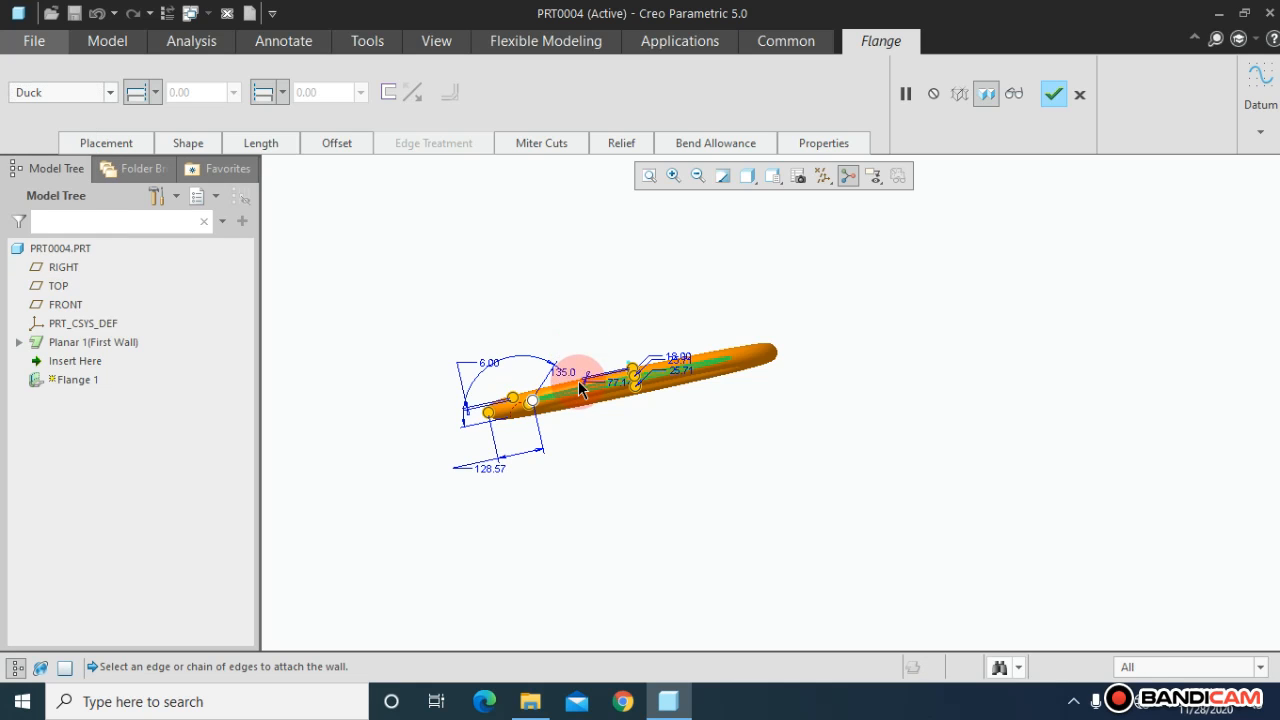
pyautogui.moveTo(577, 338); pyautogui.dragTo(609, 381, button='middle')
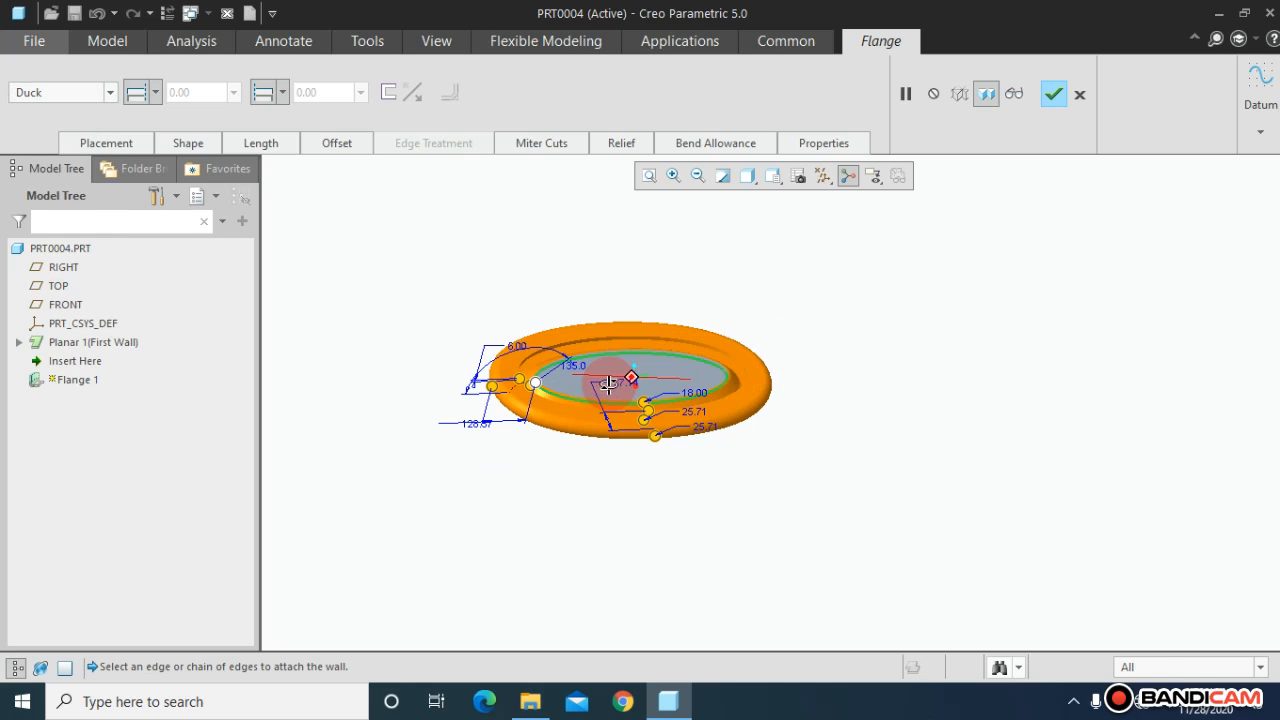
pyautogui.click(110, 93)
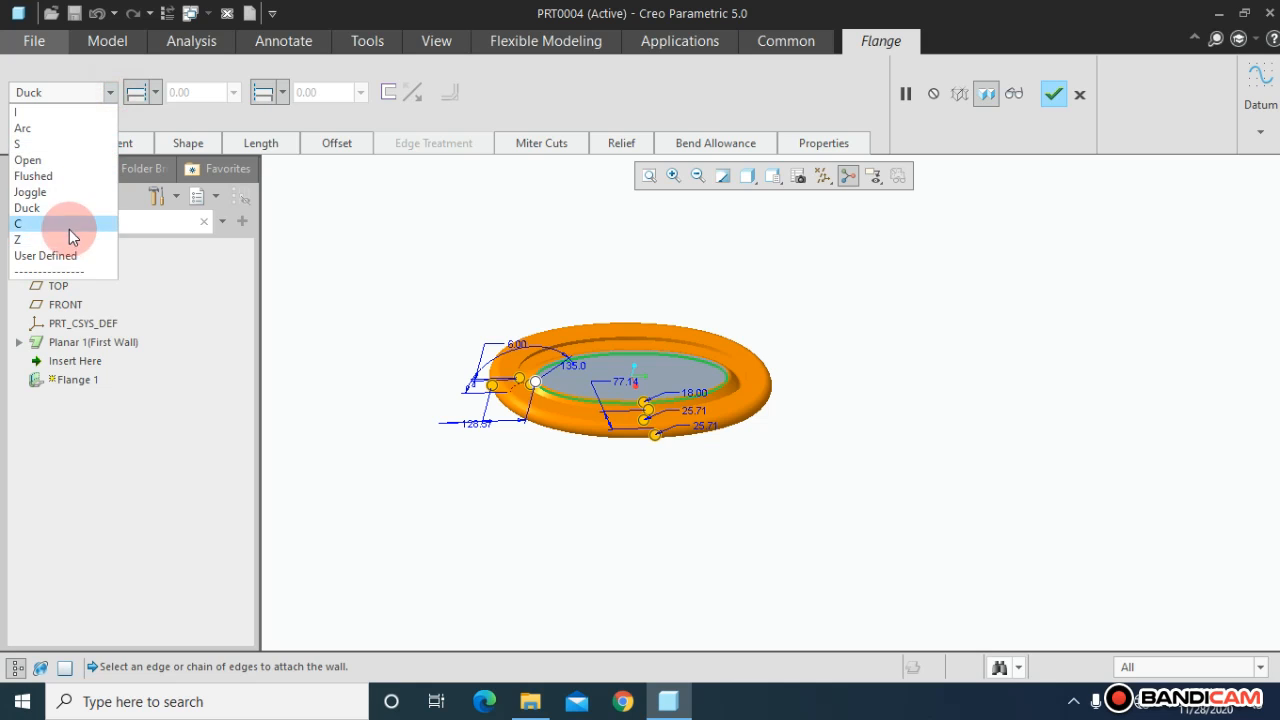
pyautogui.click(69, 229)
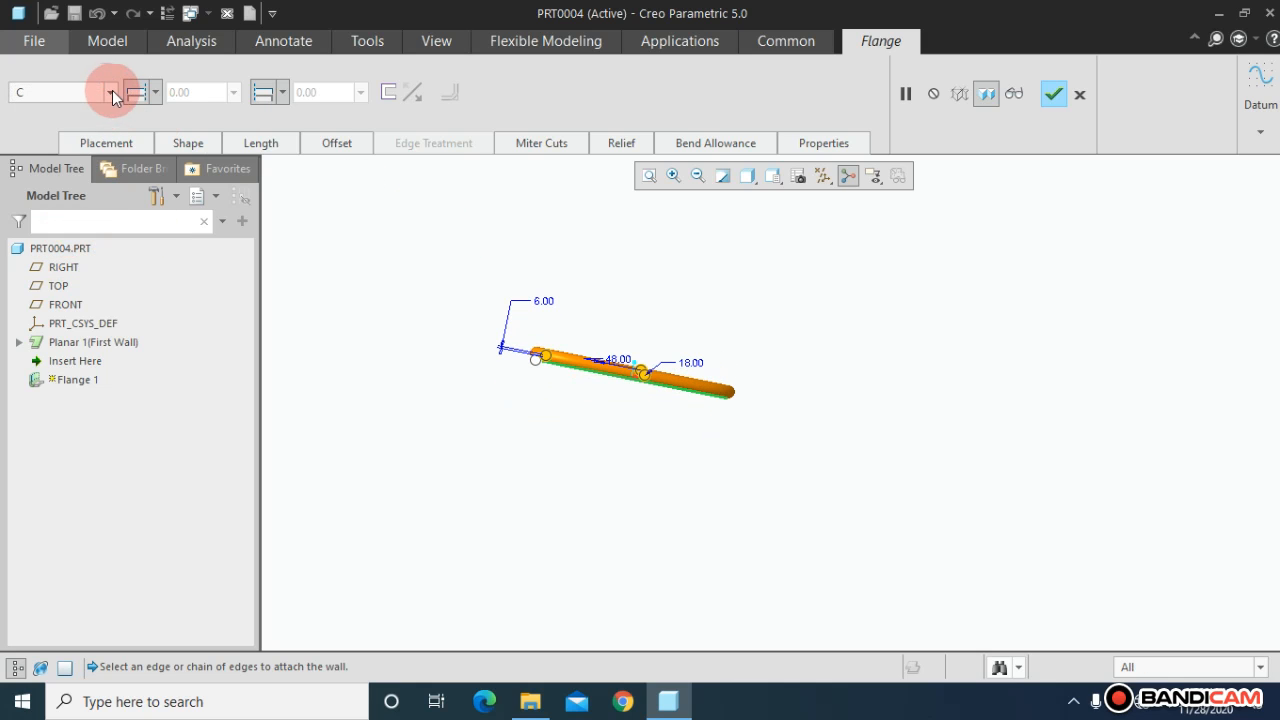
# Return the flange to the I profile and tilt it outward to an angle of about 42 degrees
pyautogui.click(110, 93)
pyautogui.click(86, 105)
pyautogui.click(389, 302)
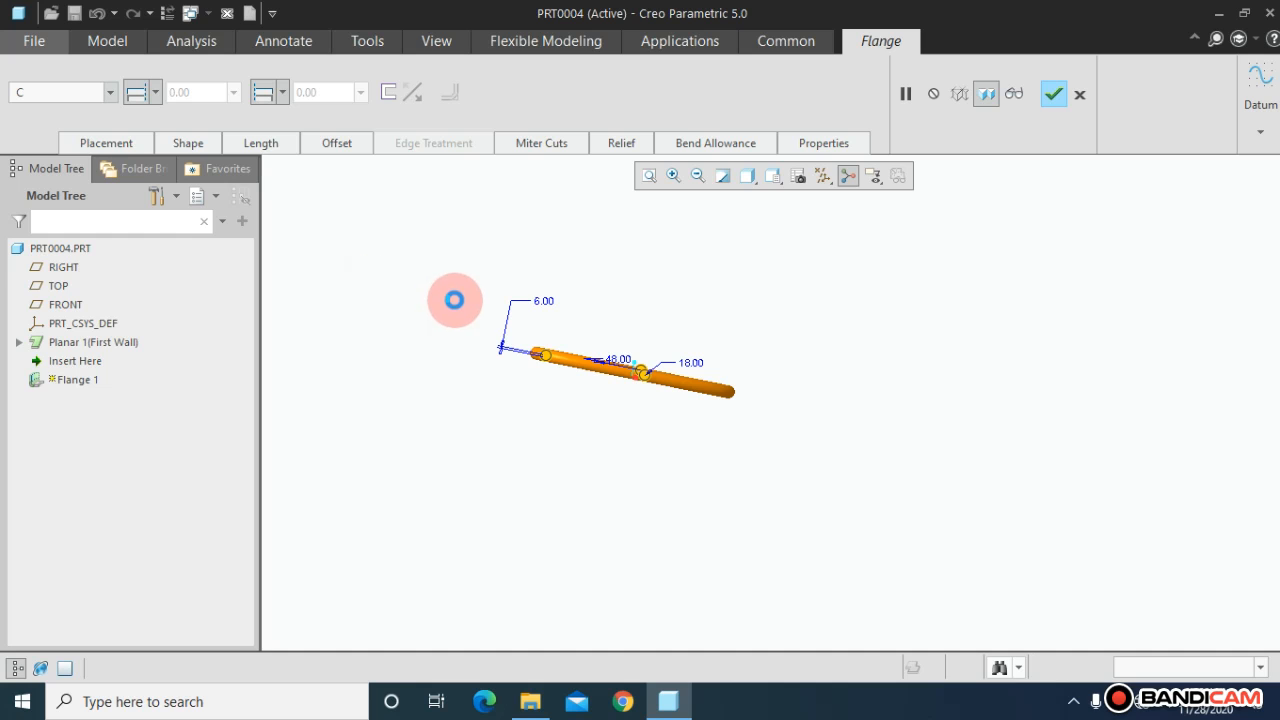
pyautogui.moveTo(438, 325); pyautogui.dragTo(389, 366, button='middle')
pyautogui.moveTo(526, 346); pyautogui.dragTo(474, 336)
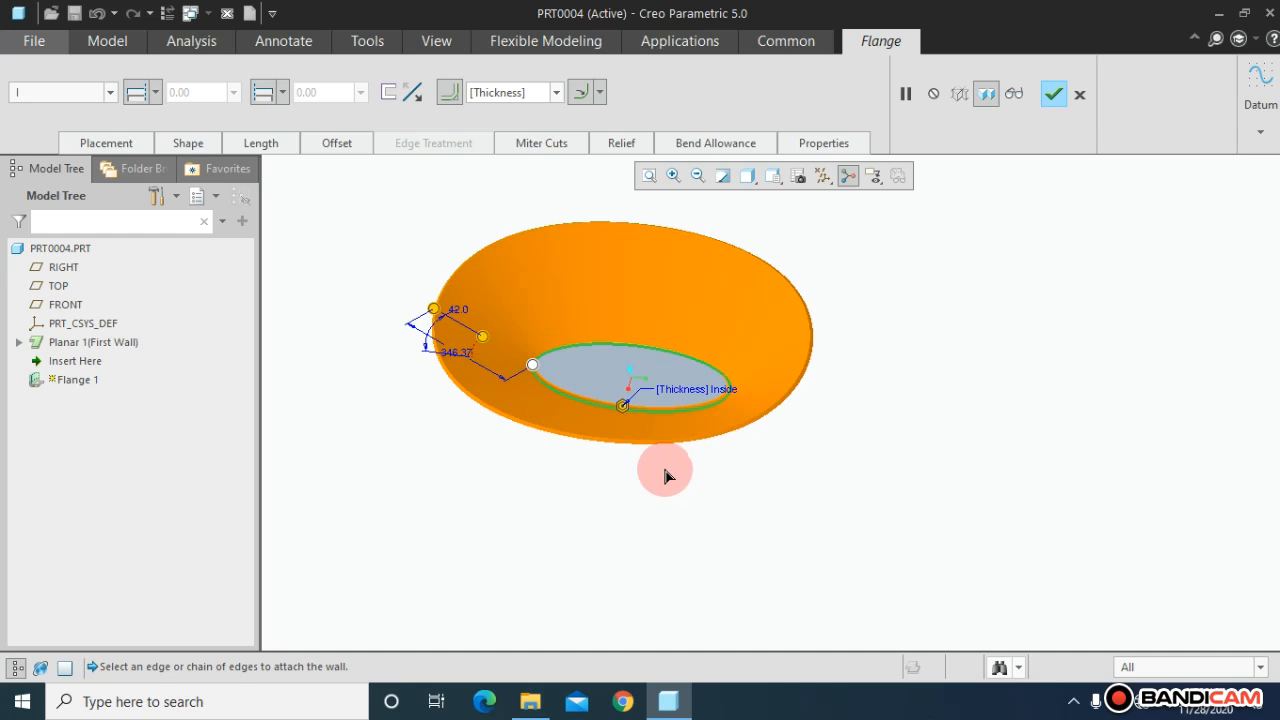
# Set the flange's bend radius to 12
pyautogui.moveTo(666, 474); pyautogui.dragTo(706, 418, button='middle')
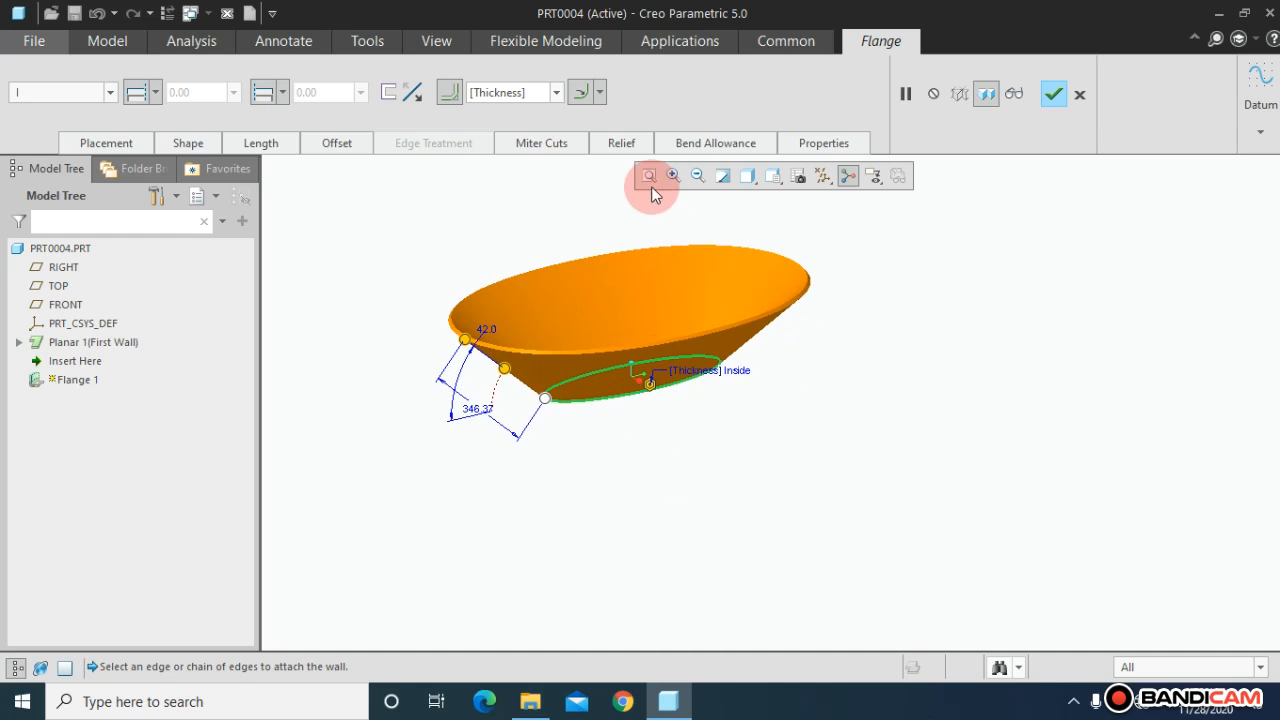
pyautogui.click(510, 92)
pyautogui.write('12')
pyautogui.press('Return')
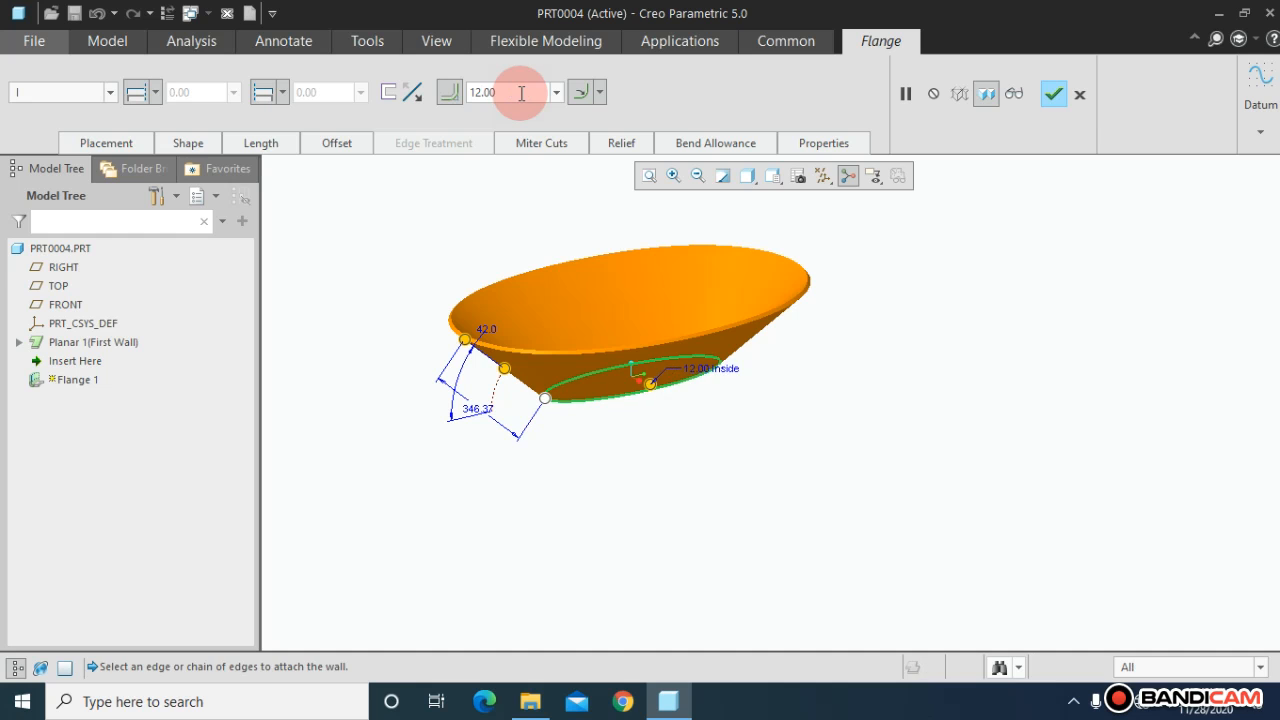
# Switch the flange's bend radius dimensioning to the outside surface and back to the inside surface
pyautogui.click(581, 95)
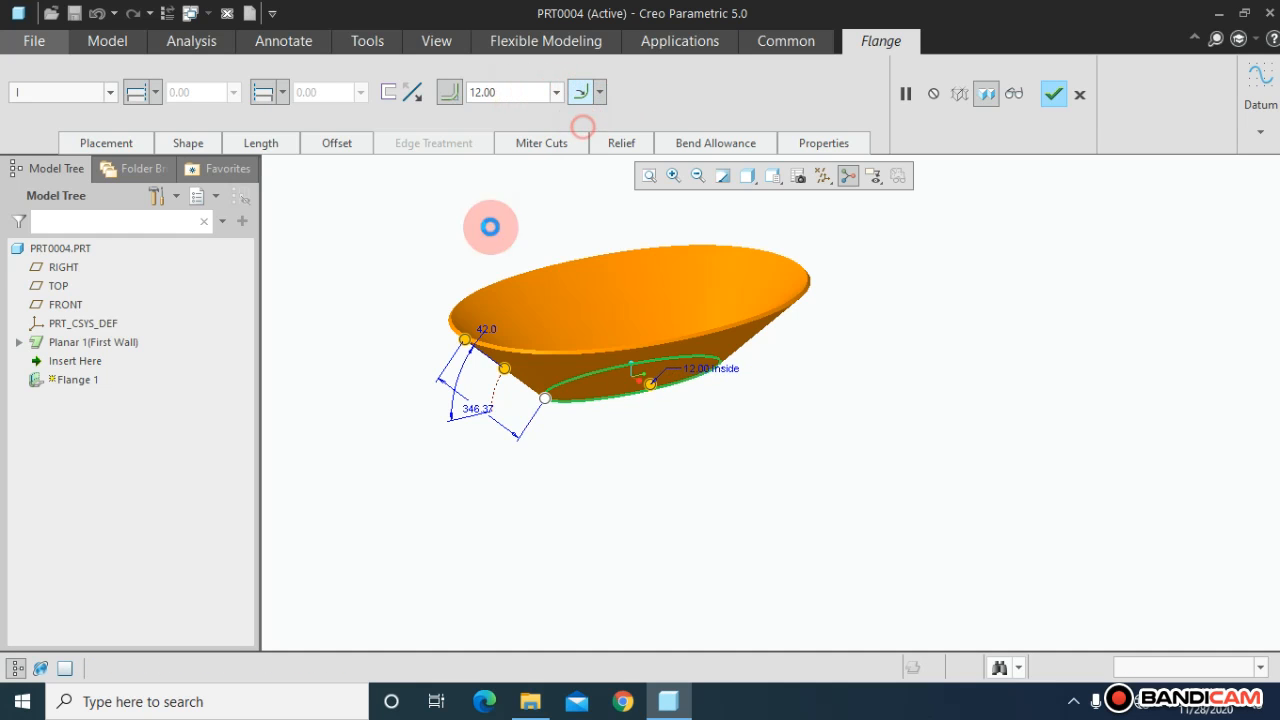
pyautogui.moveTo(490, 227); pyautogui.dragTo(437, 223, button='middle')
pyautogui.scroll(-8, 586, 337)
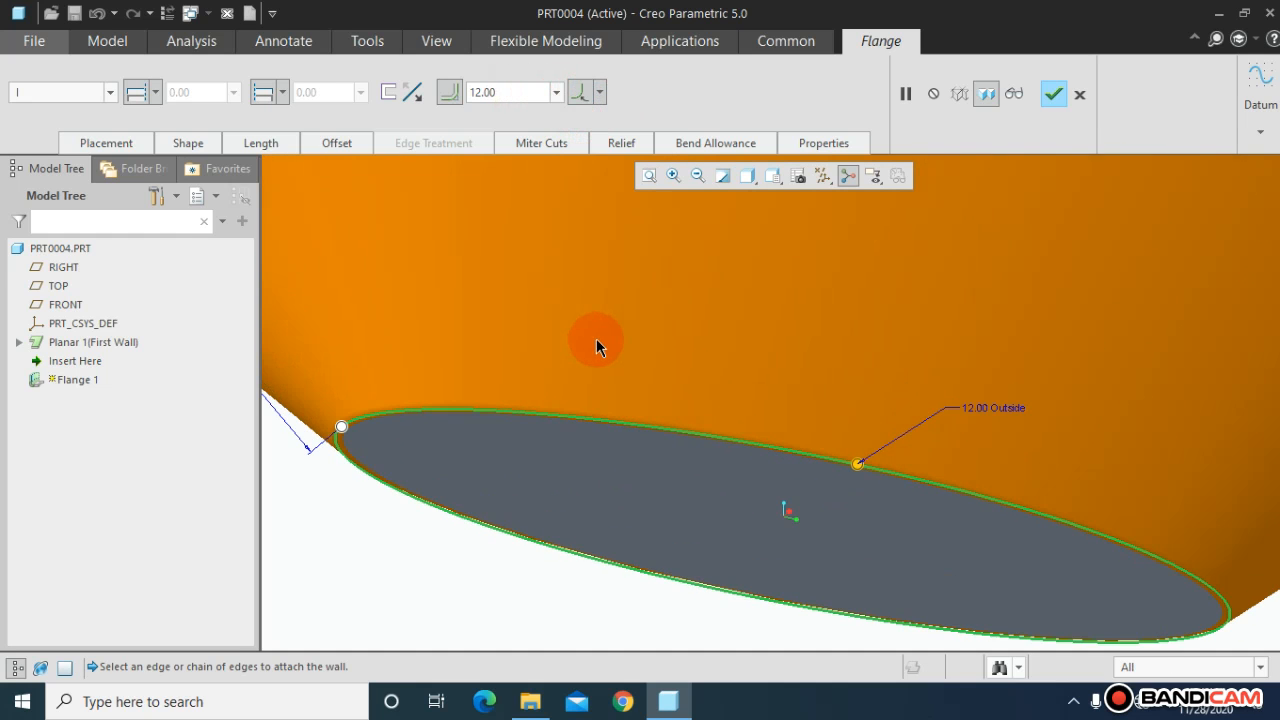
pyautogui.click(578, 150)
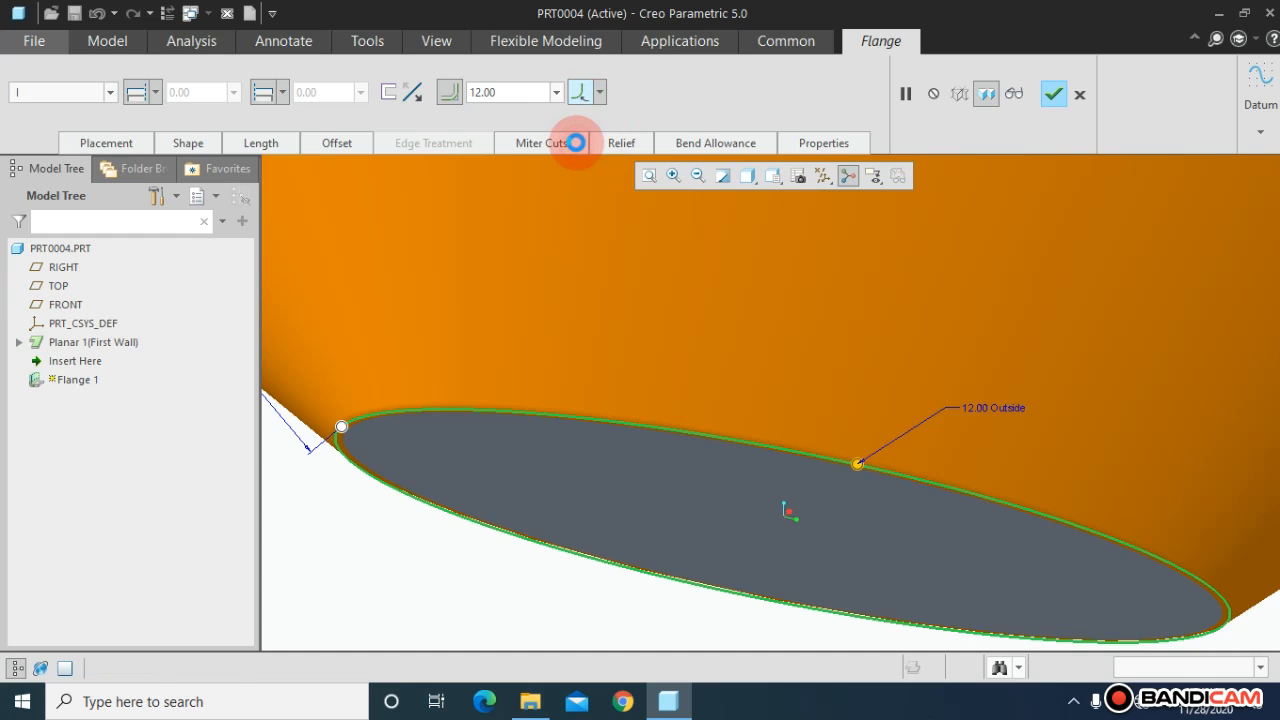
pyautogui.scroll(4, 598, 253)
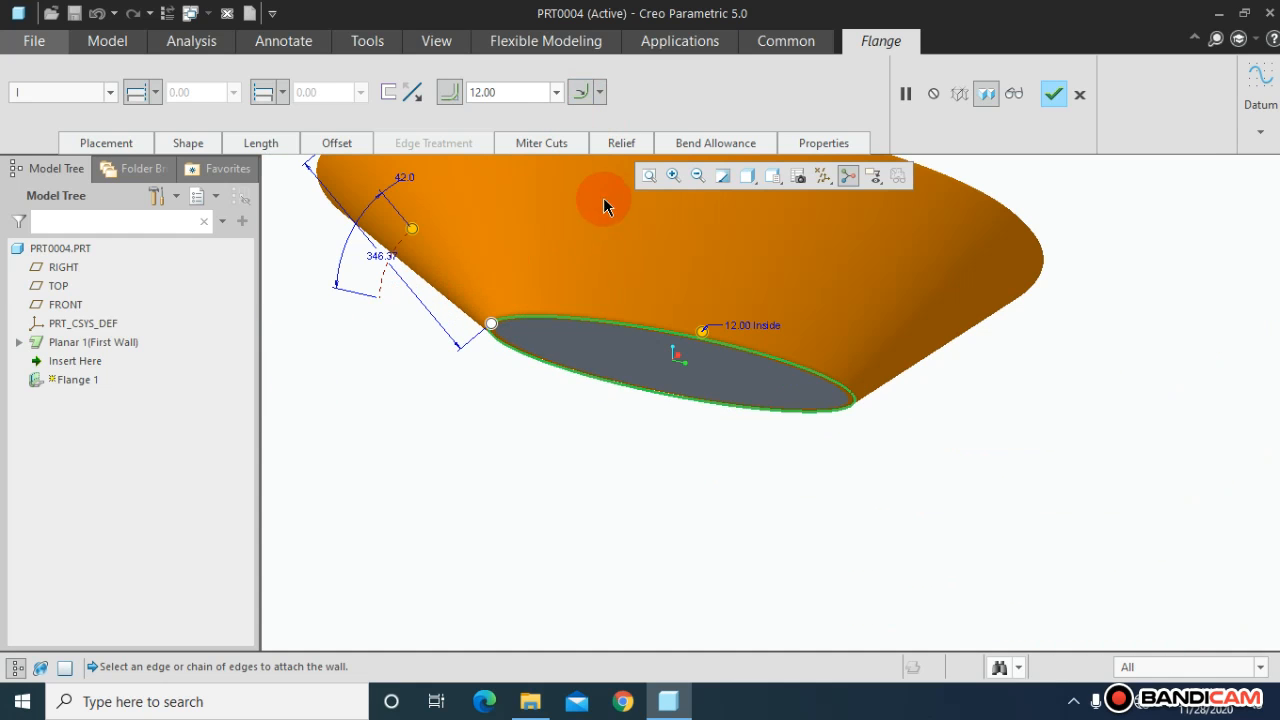
pyautogui.click(649, 176)
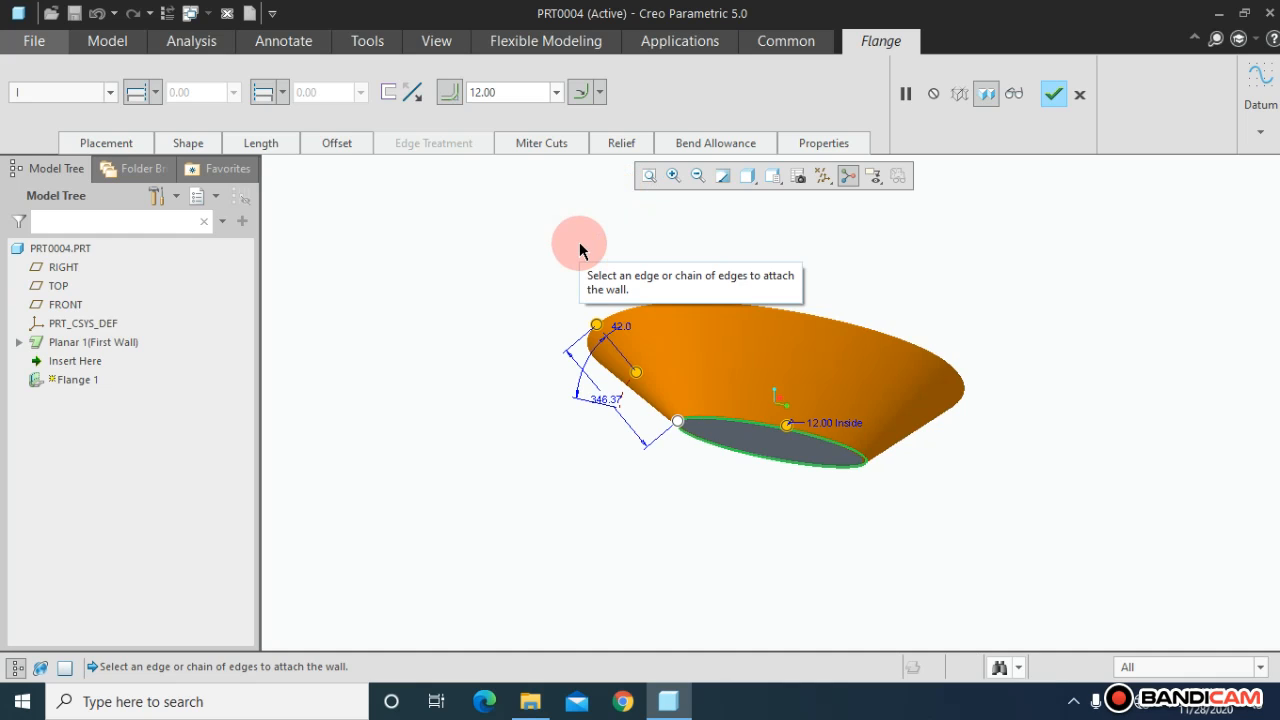
pyautogui.moveTo(503, 323); pyautogui.dragTo(656, 360, button='middle')
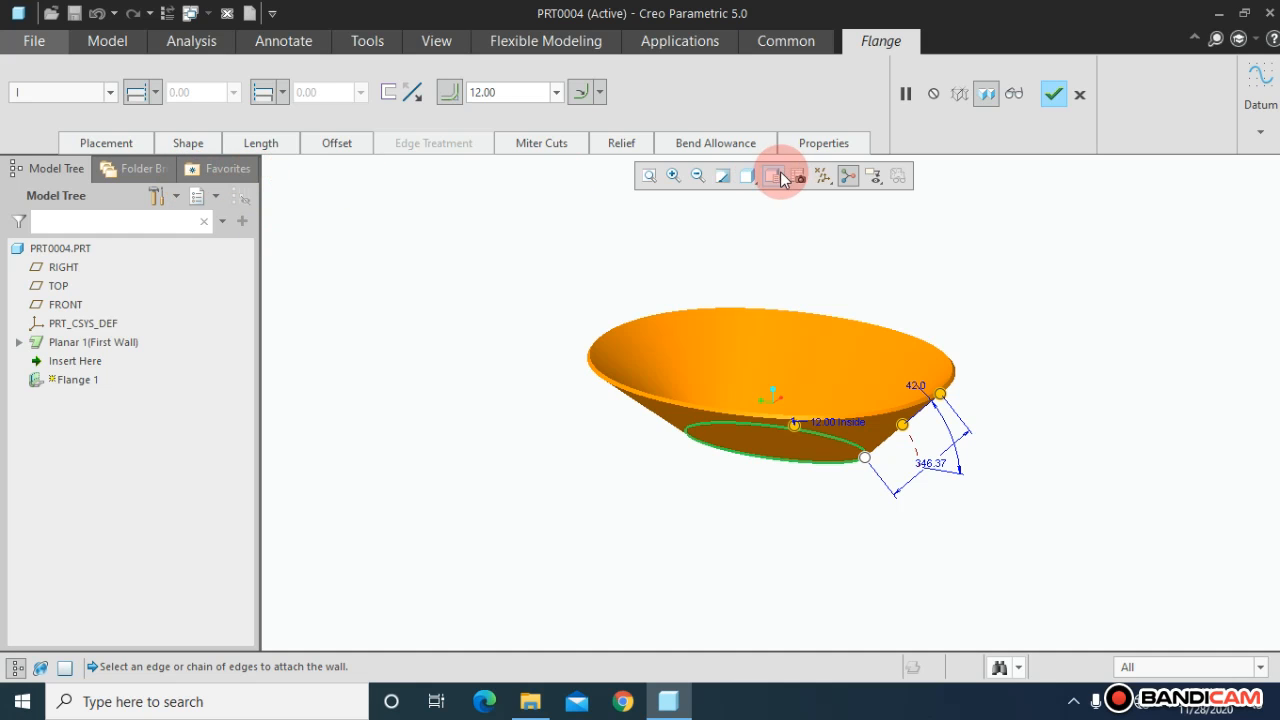
# Open the flange's profile sketch on the end-of-wall plane and orient the sketch view to 2D
pyautogui.click(187, 143)
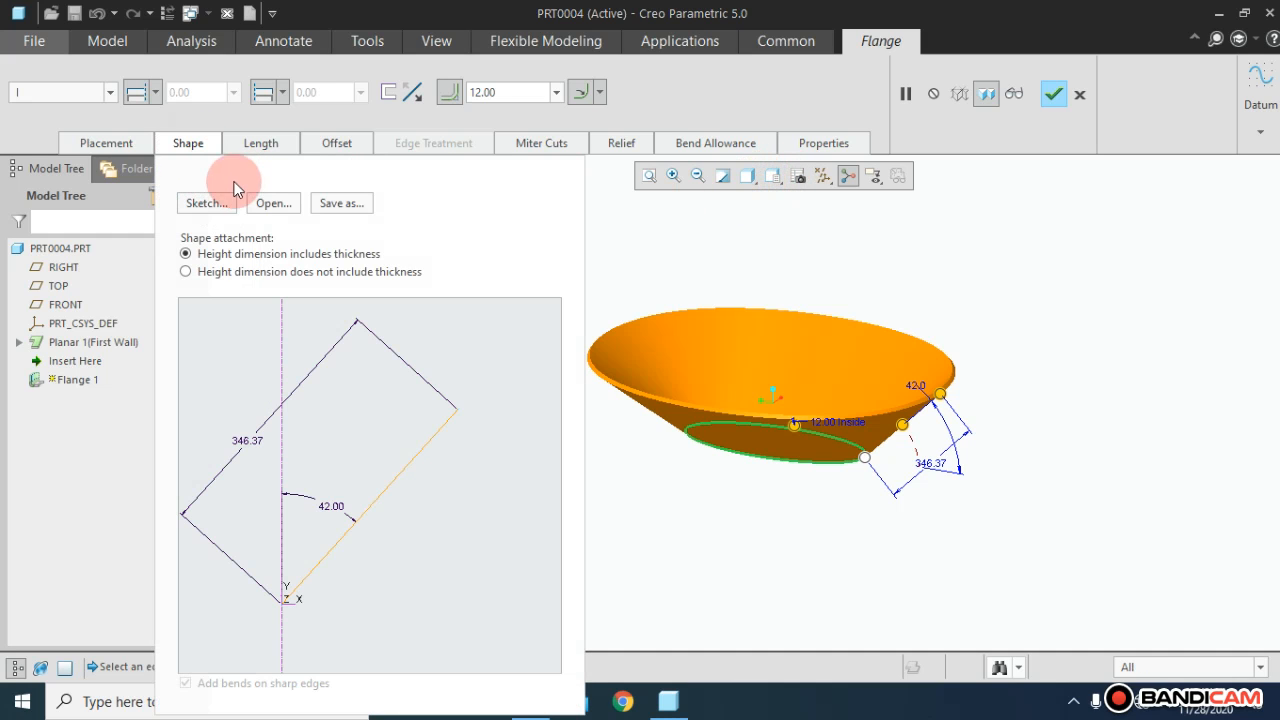
pyautogui.click(206, 203)
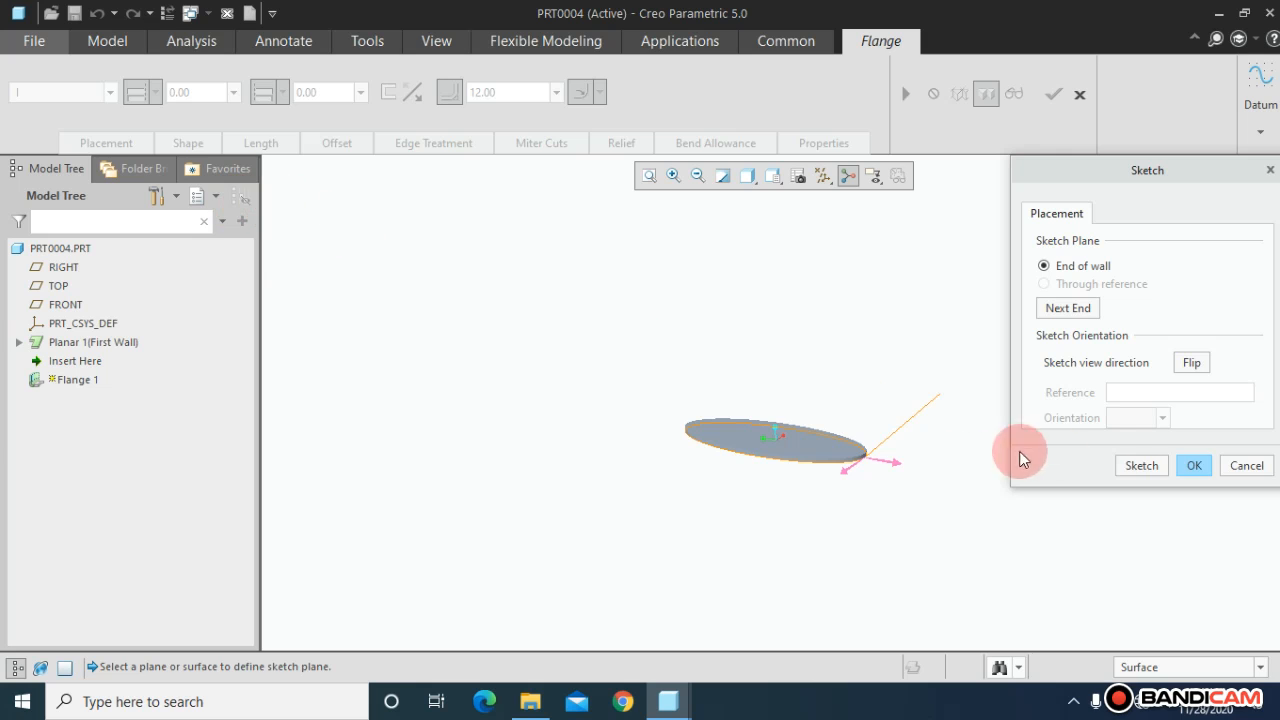
pyautogui.click(1146, 478)
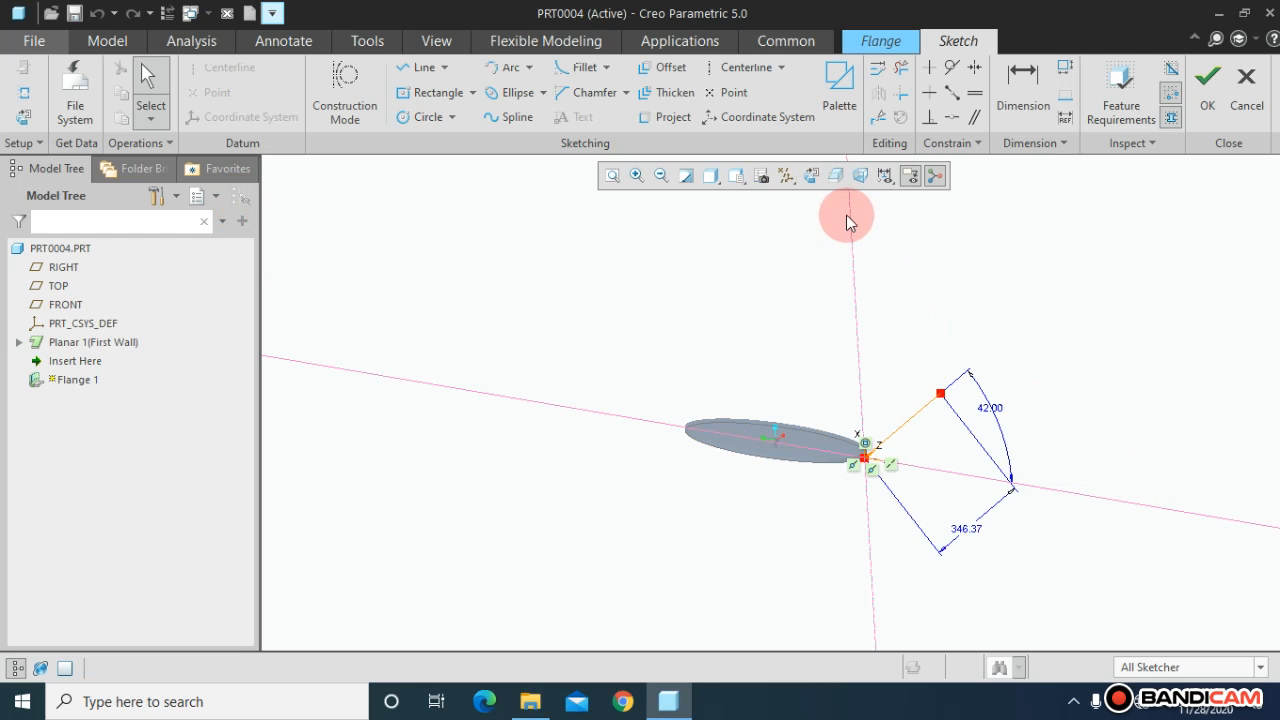
pyautogui.click(820, 192)
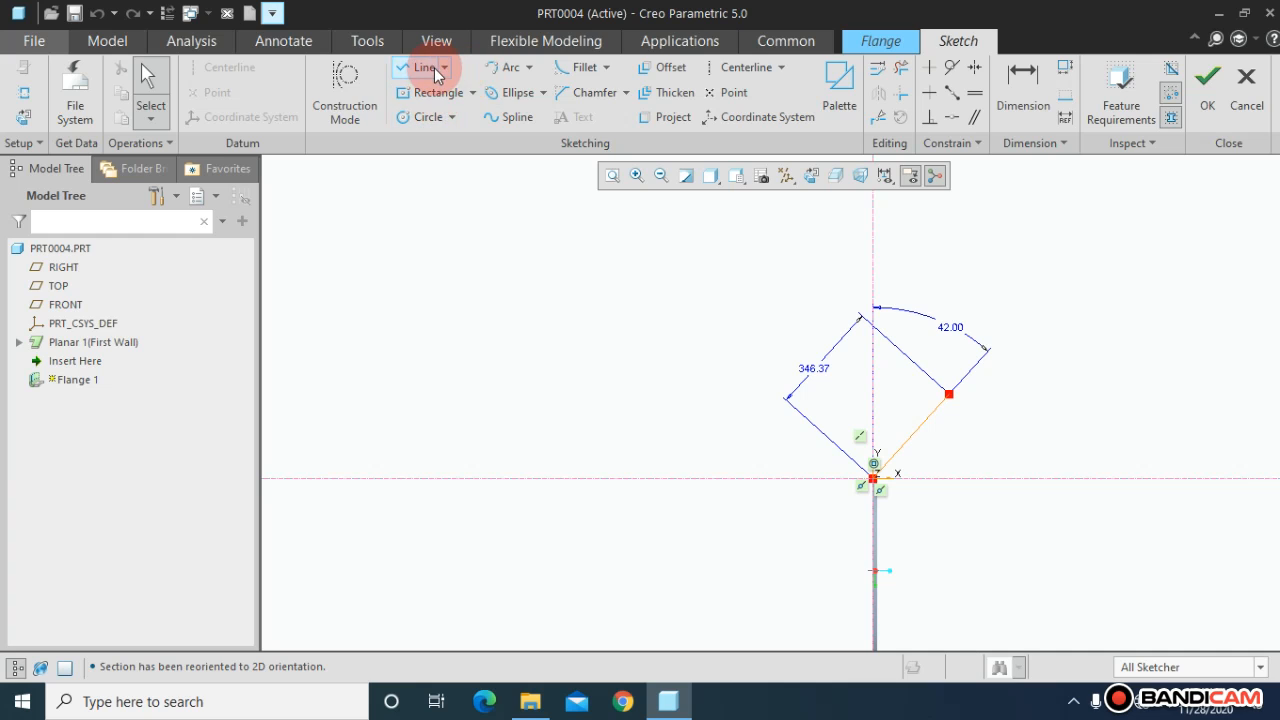
# Sketch a nearly closed arc curling outward from the slanted line's free end, finish the sketch and inspect the rolled-rim flange
pyautogui.click(508, 70)
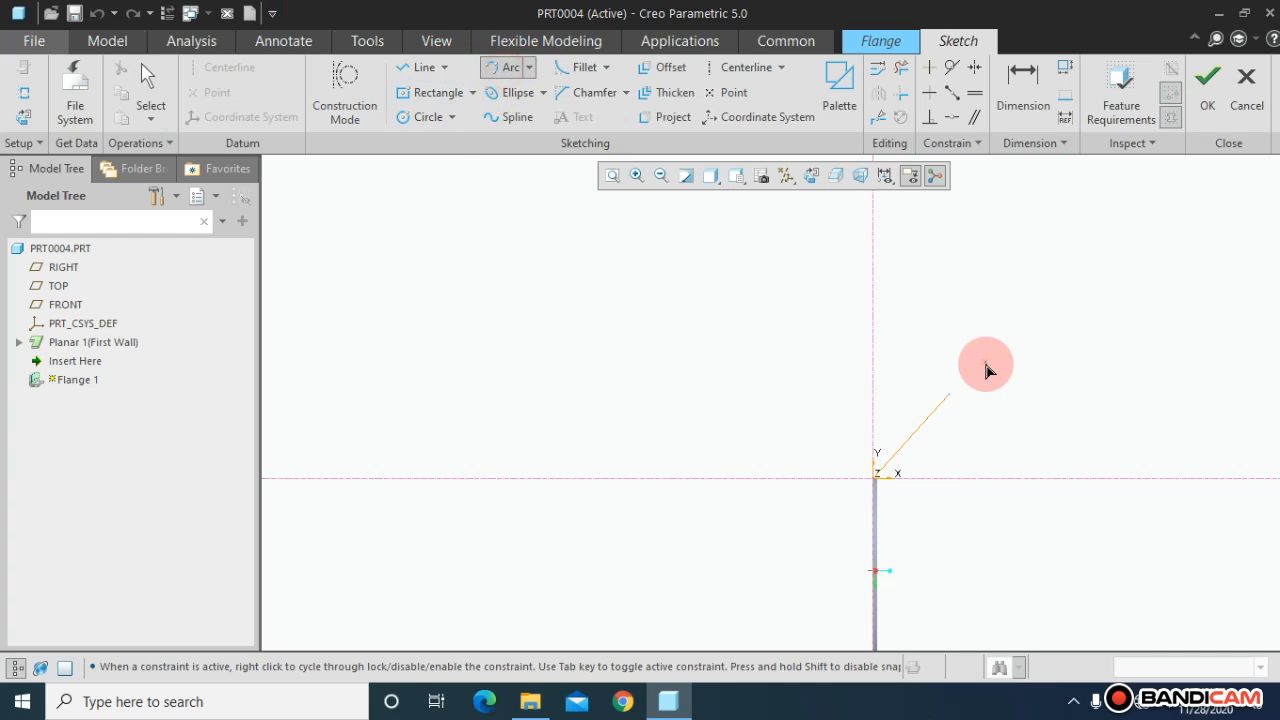
pyautogui.click(948, 396)
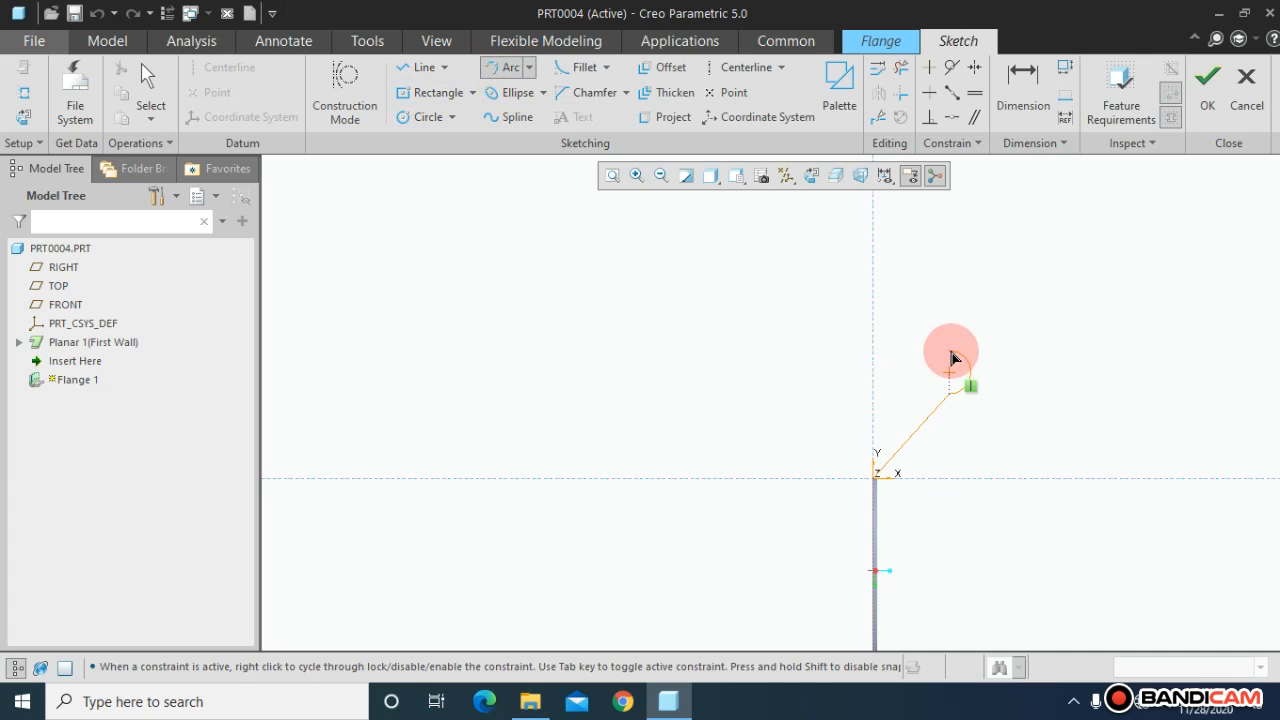
pyautogui.click(958, 349)
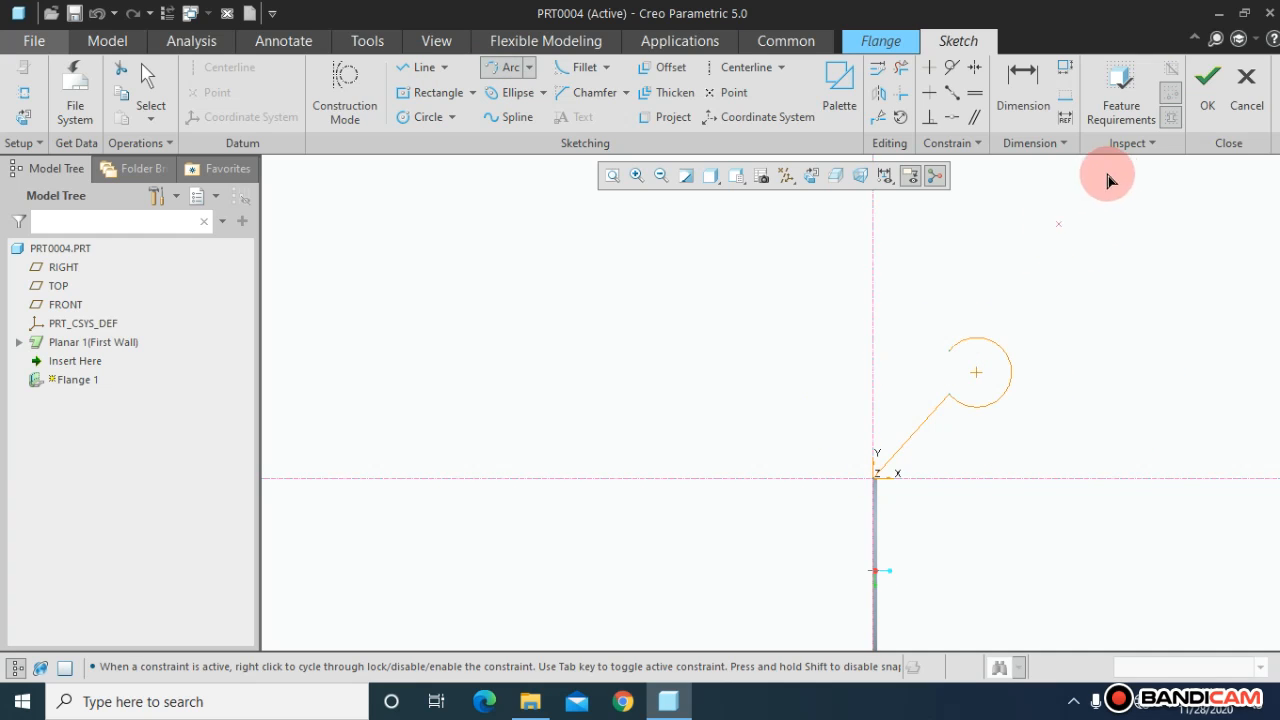
pyautogui.click(1207, 88)
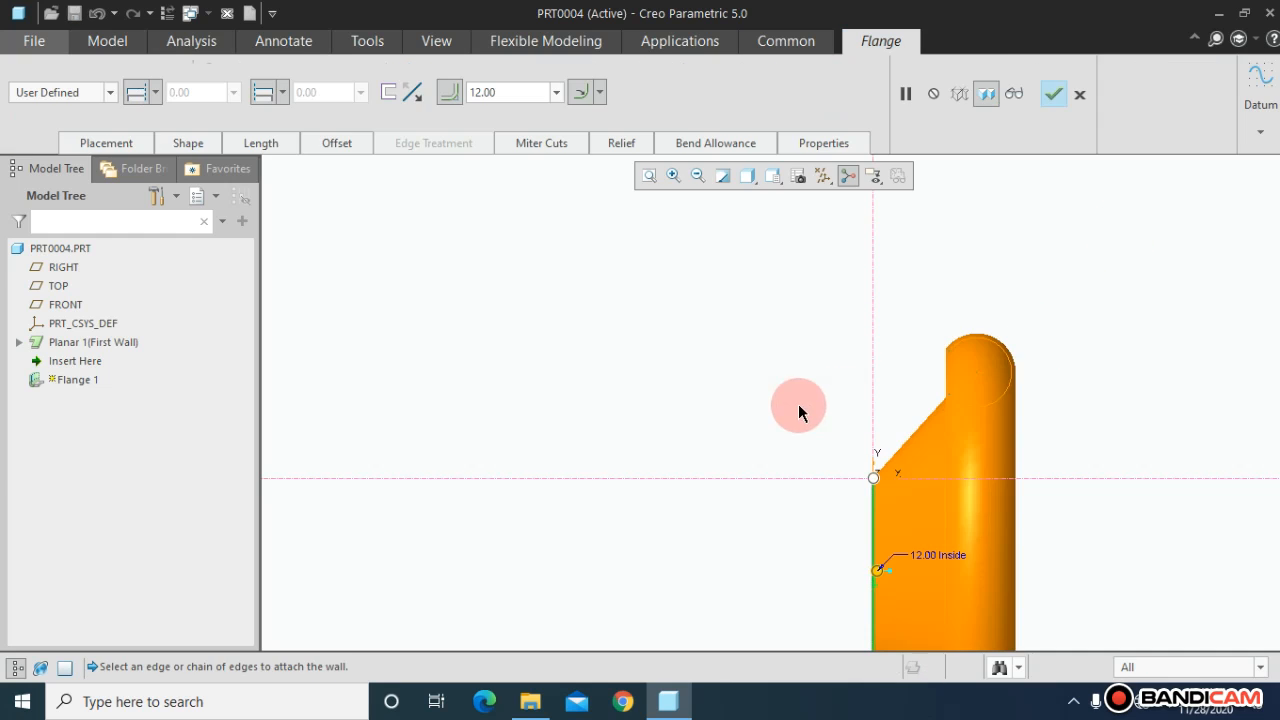
pyautogui.moveTo(801, 406)
pyautogui.mouseDown(button='middle')
pyautogui.moveTo(829, 400)
pyautogui.moveTo(857, 349)
pyautogui.moveTo(749, 349)
pyautogui.moveTo(703, 269)
pyautogui.moveTo(649, 220)
pyautogui.moveTo(603, 209)
pyautogui.moveTo(569, 224)
pyautogui.moveTo(591, 269)
pyautogui.moveTo(620, 234)
pyautogui.moveTo(698, 231)
pyautogui.moveTo(669, 231)
pyautogui.moveTo(629, 274)
pyautogui.moveTo(631, 185)
pyautogui.mouseUp(button='middle')
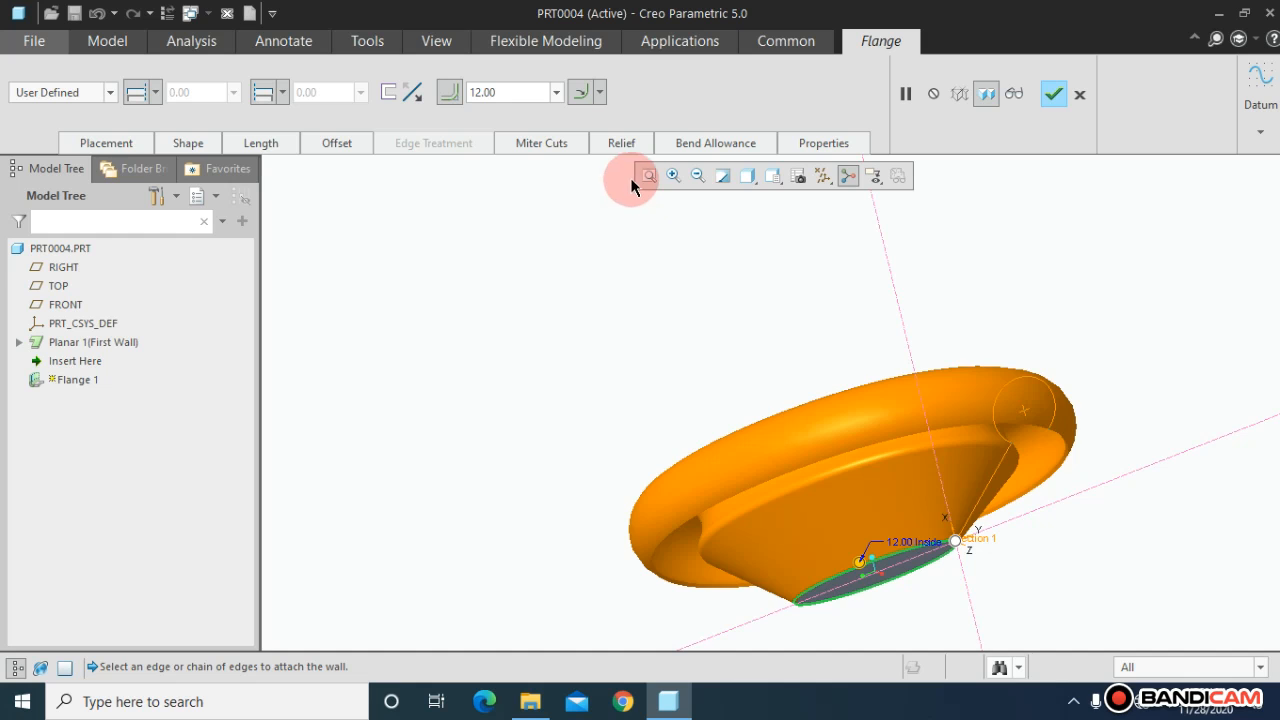
pyautogui.click(646, 177)
pyautogui.moveTo(666, 337)
pyautogui.mouseDown(button='middle')
pyautogui.moveTo(643, 331)
pyautogui.moveTo(651, 300)
pyautogui.moveTo(670, 318)
pyautogui.mouseUp(button='middle')
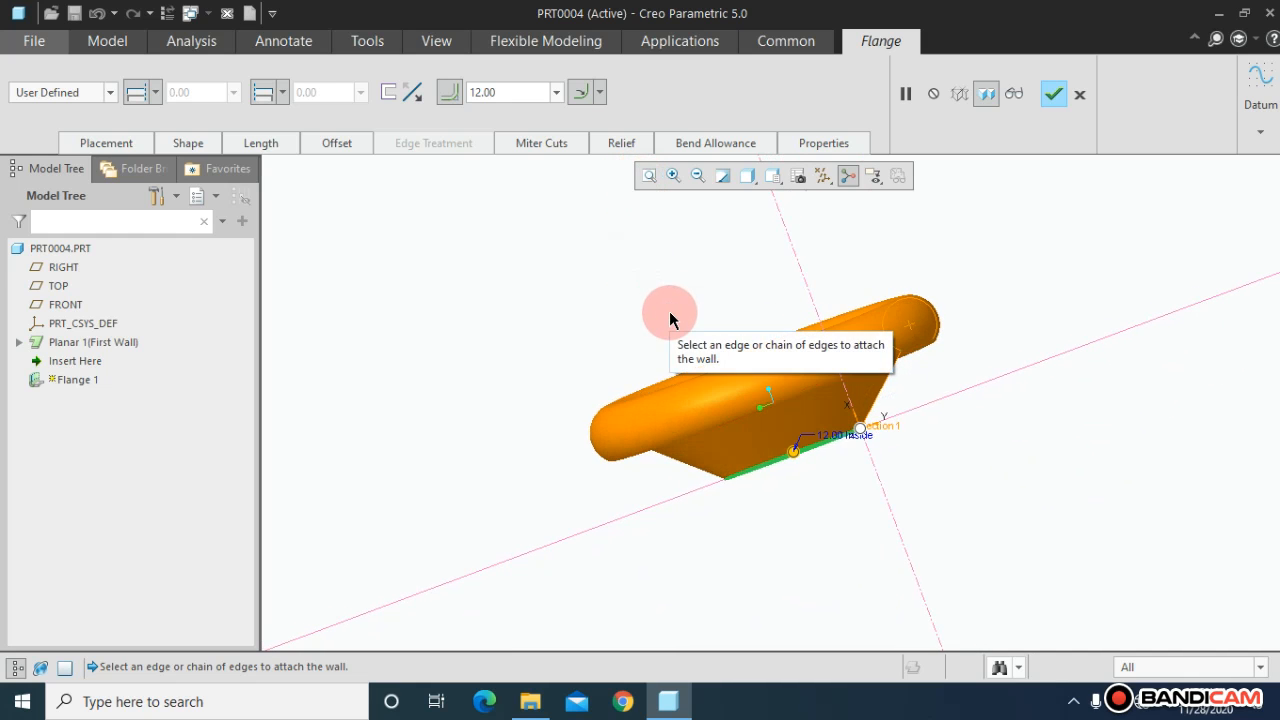
pyautogui.moveTo(777, 320); pyautogui.dragTo(616, 290, button='middle')
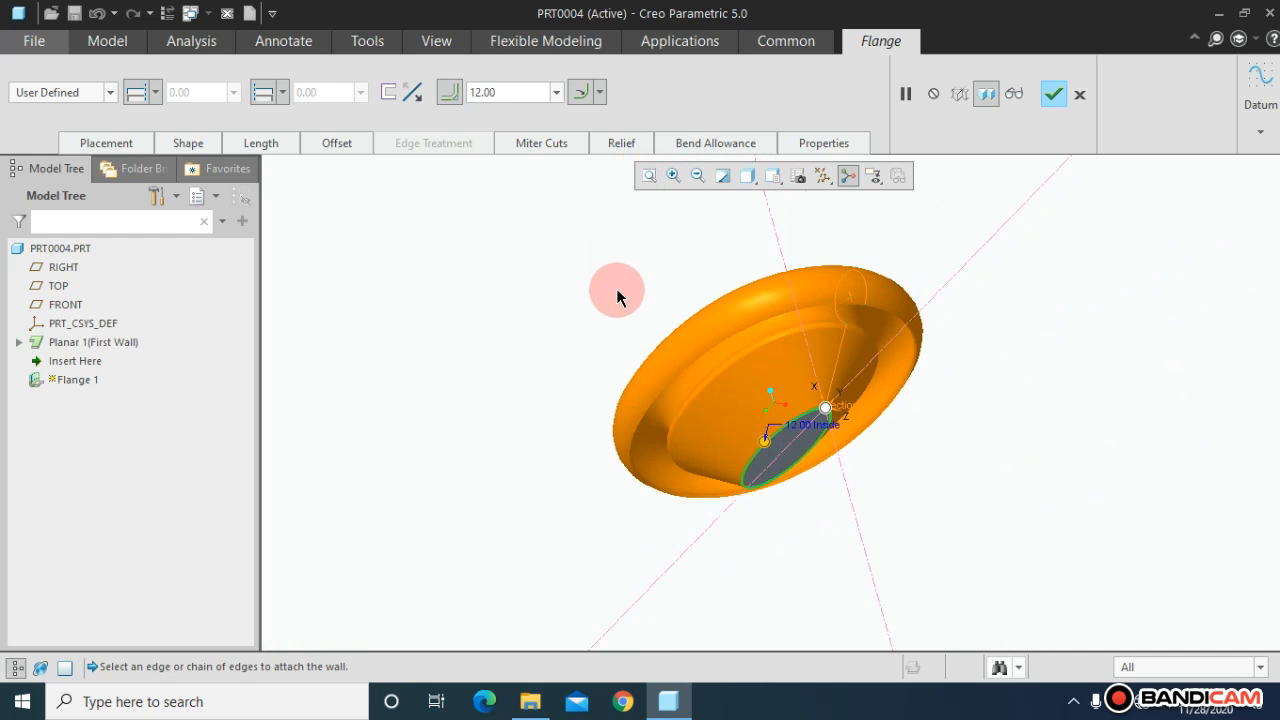